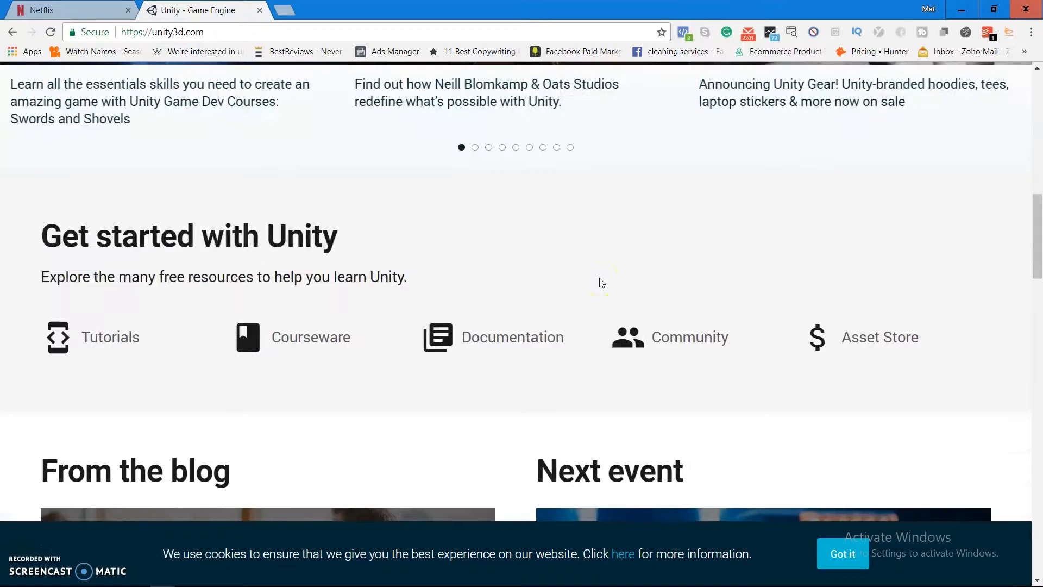
Look over the Unity homepage down to the blog and event sections, and accept the cookie notice.
scroll(418, 226, down, 1)
scroll(382, 214, down, 2)
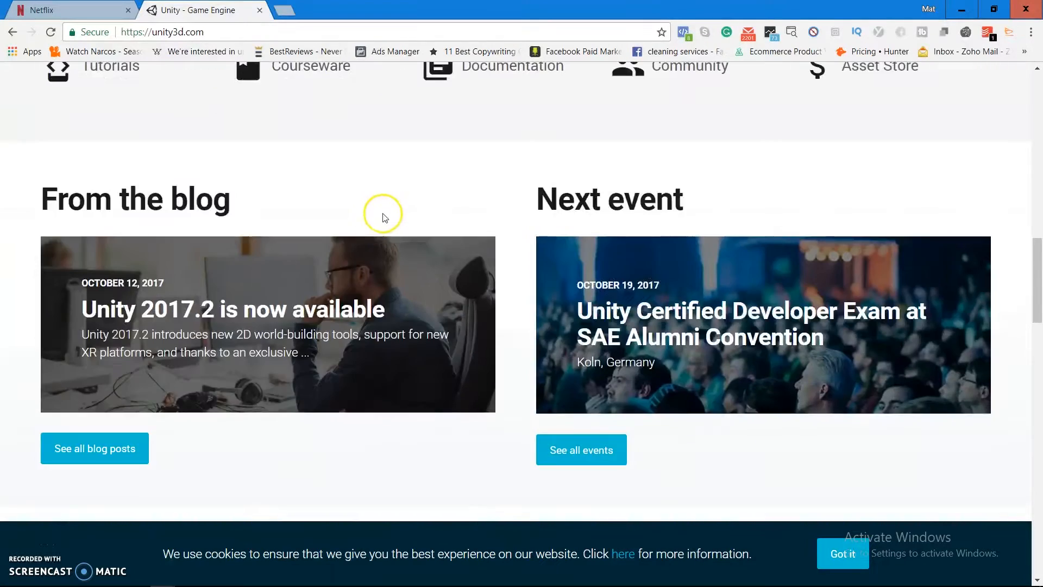
scroll(382, 215, up, 14)
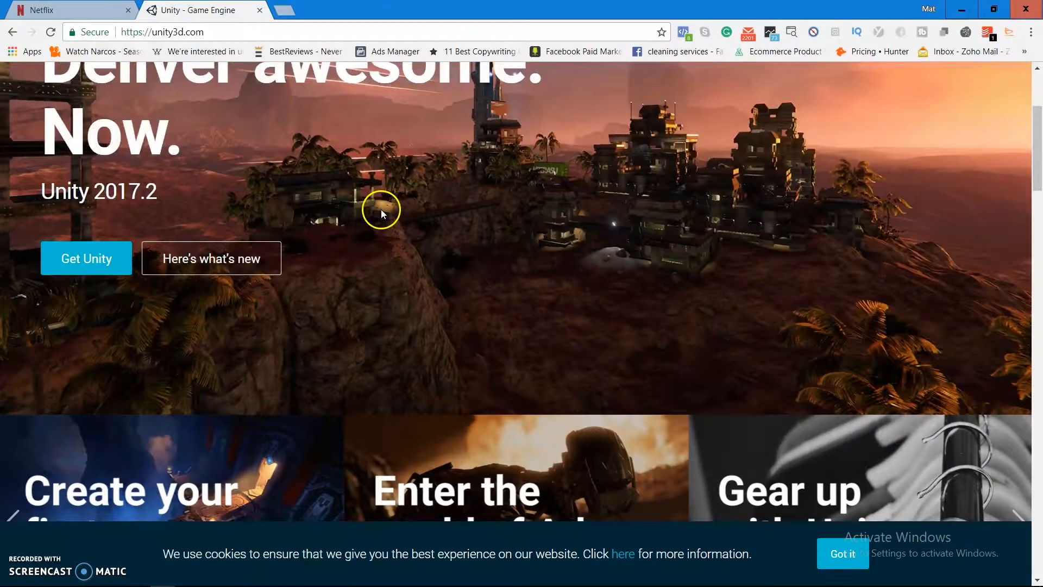
scroll(381, 212, up, 3)
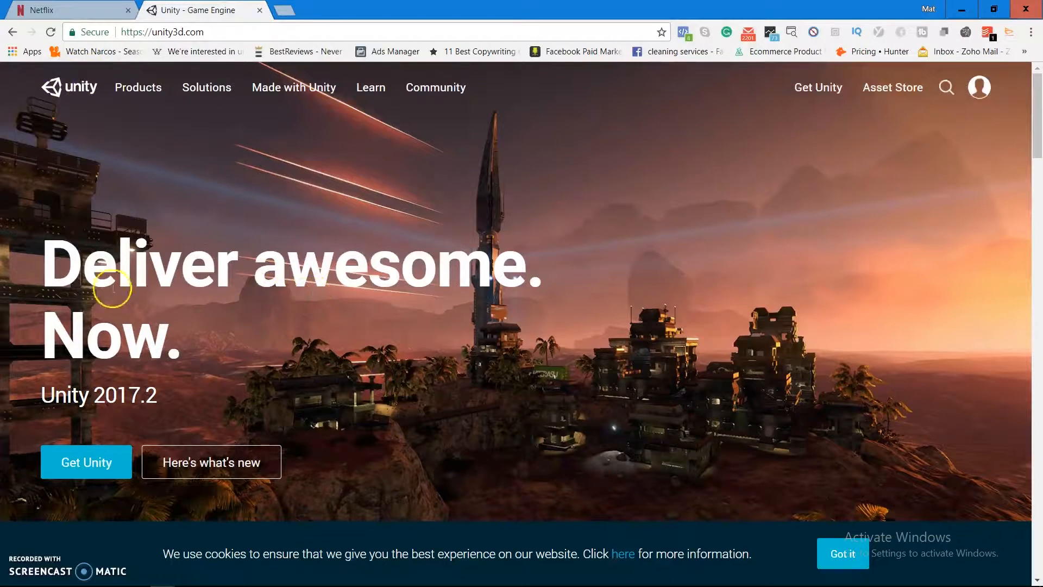
drag(49, 260, 411, 337)
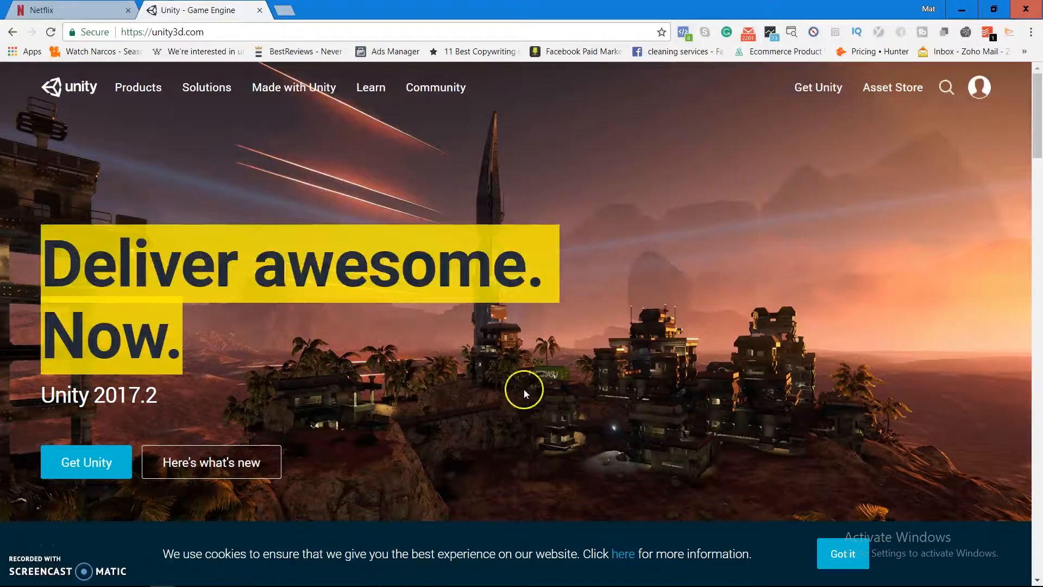
click(835, 563)
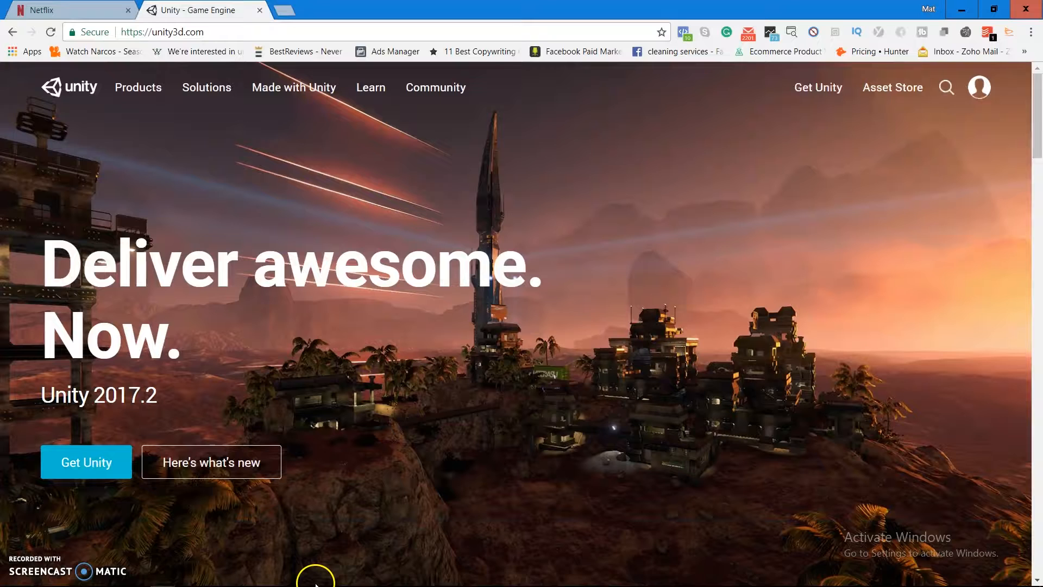
Switch to the Unity editor and bring up the Scene view to look around the ground plane.
mouse_move(313, 582)
click(463, 576)
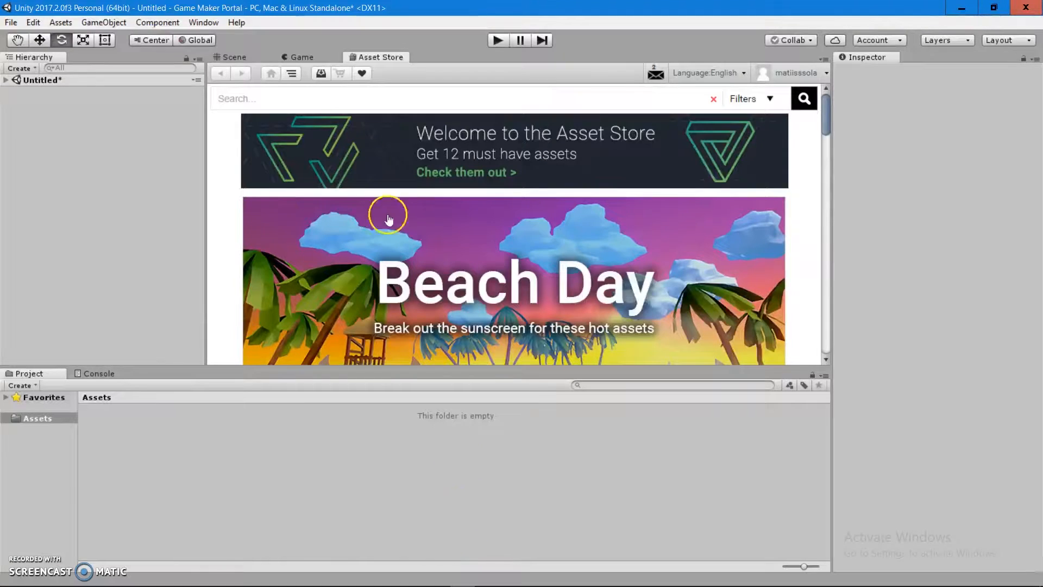
click(234, 57)
alt+drag(384, 147, 461, 309)
mouse_move(274, 581)
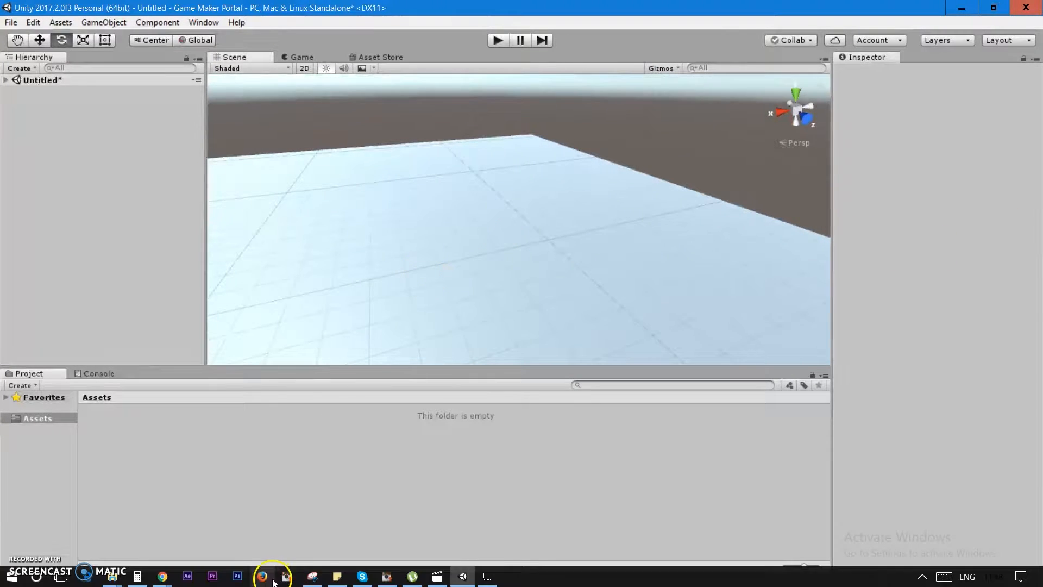
mouse_move(162, 576)
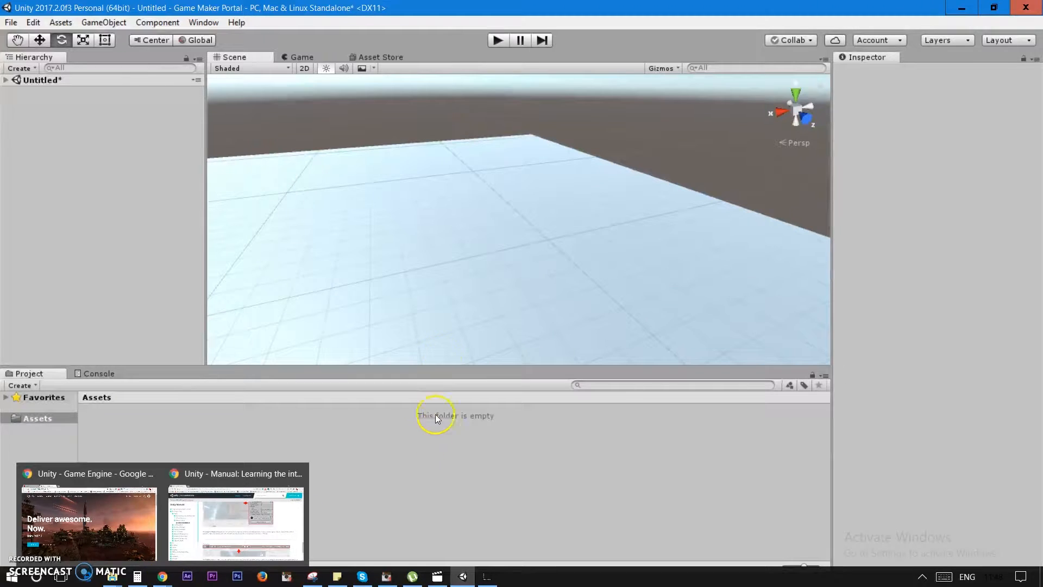
alt+drag(405, 225, 402, 269)
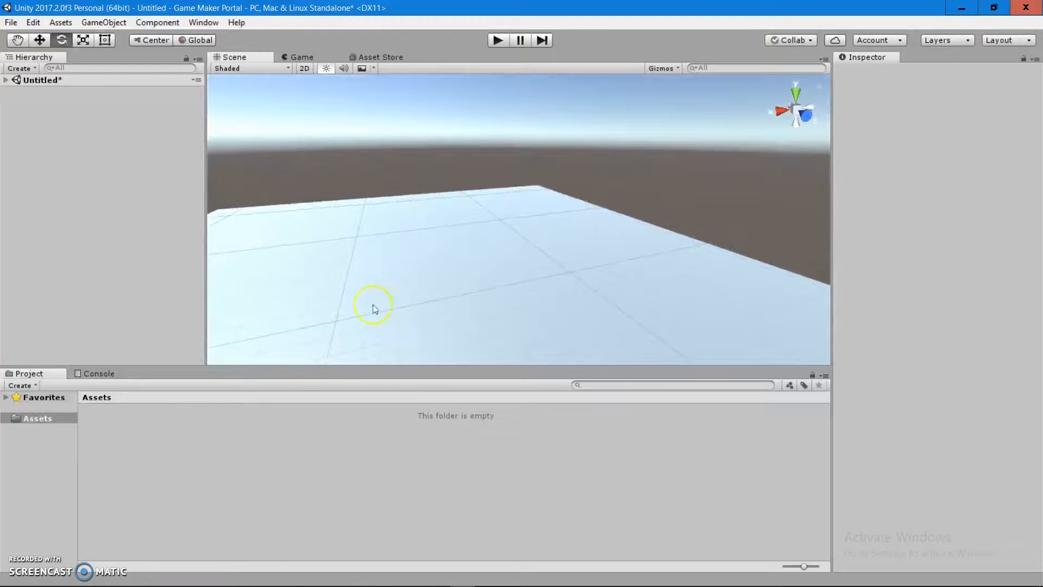
Switch back to the Unity website in Chrome, open the download page for the free Personal plan, and look through it.
click(161, 576)
click(118, 523)
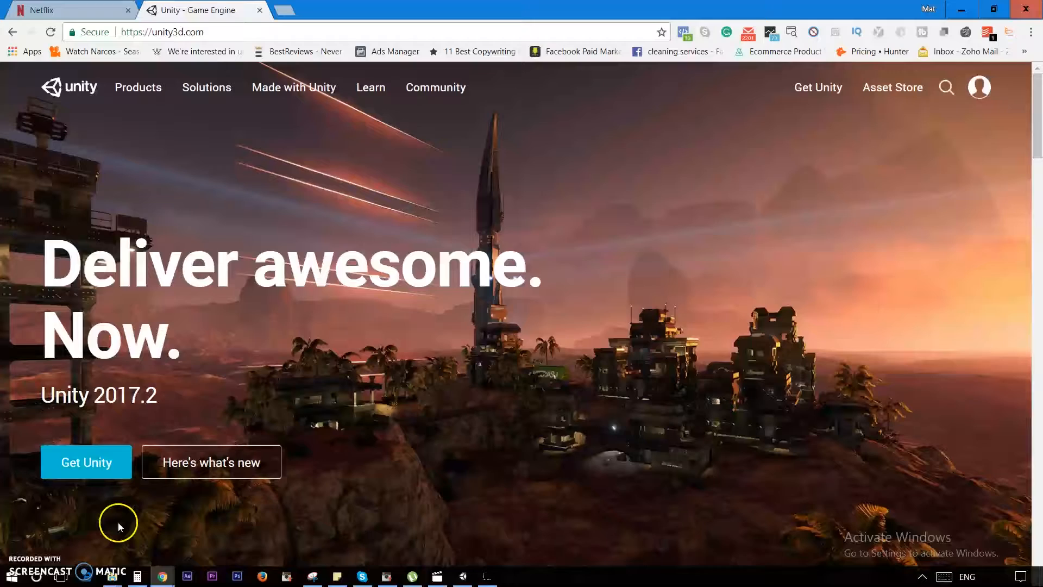
drag(145, 32, 218, 30)
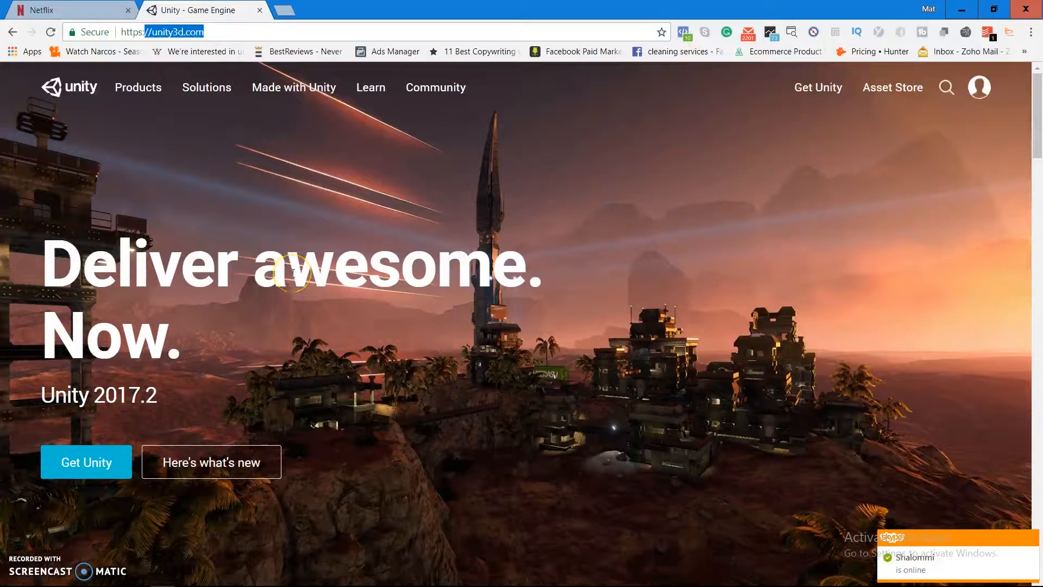
click(105, 459)
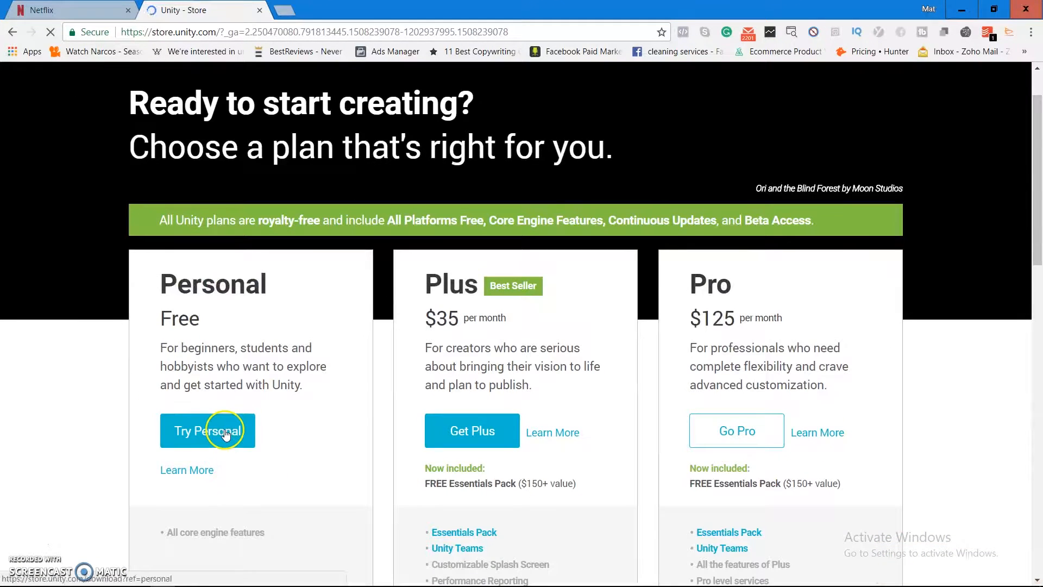
click(205, 496)
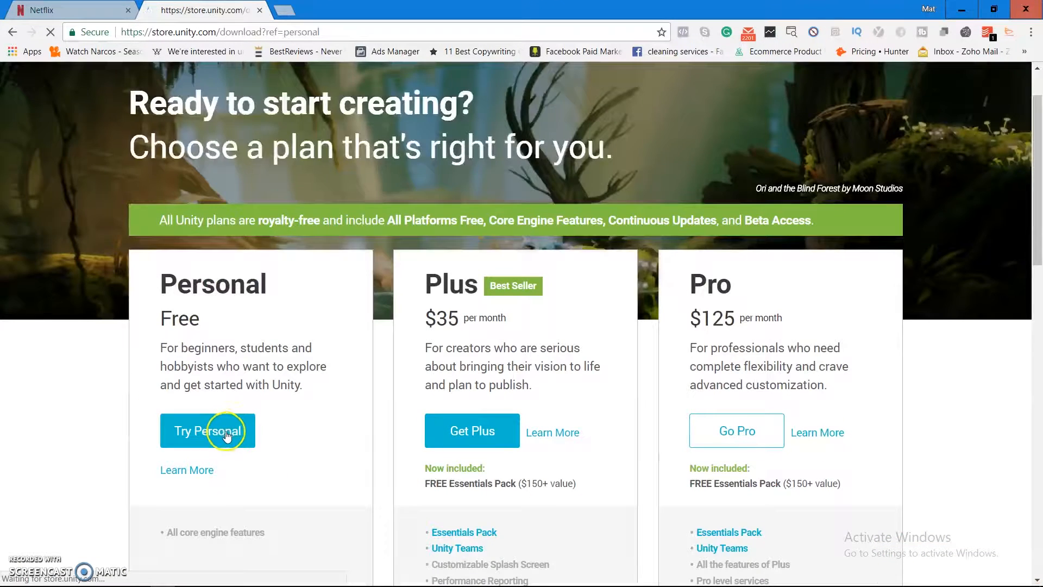
scroll(366, 397, down, 8)
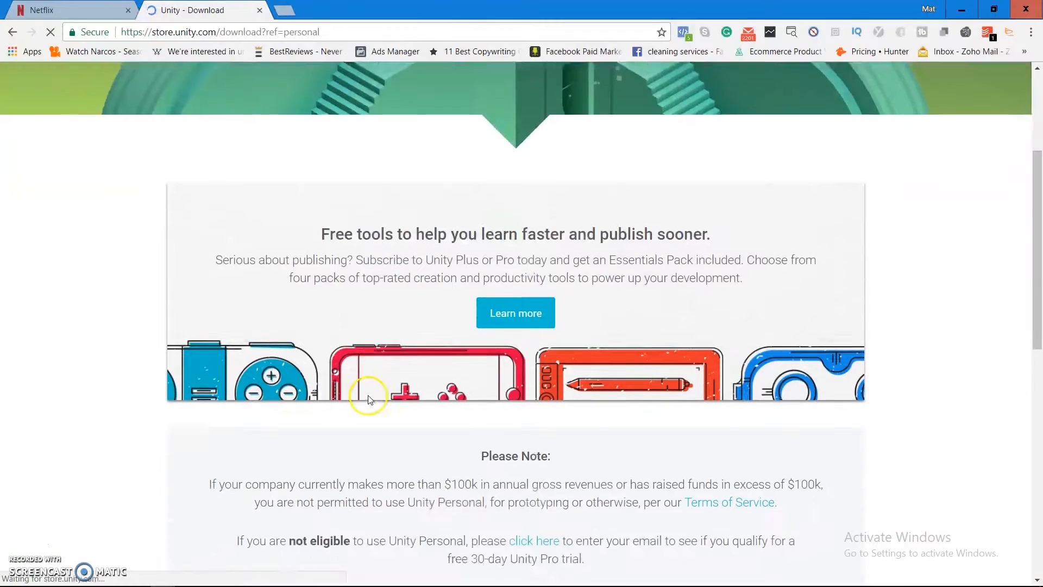
scroll(365, 392, down, 5)
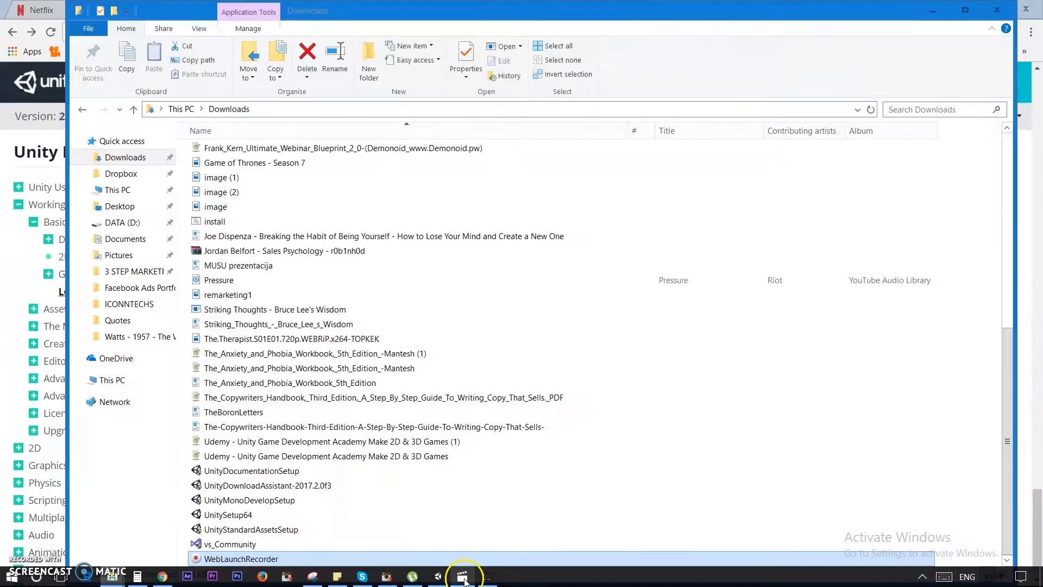
key(super)
click(465, 579)
click(496, 459)
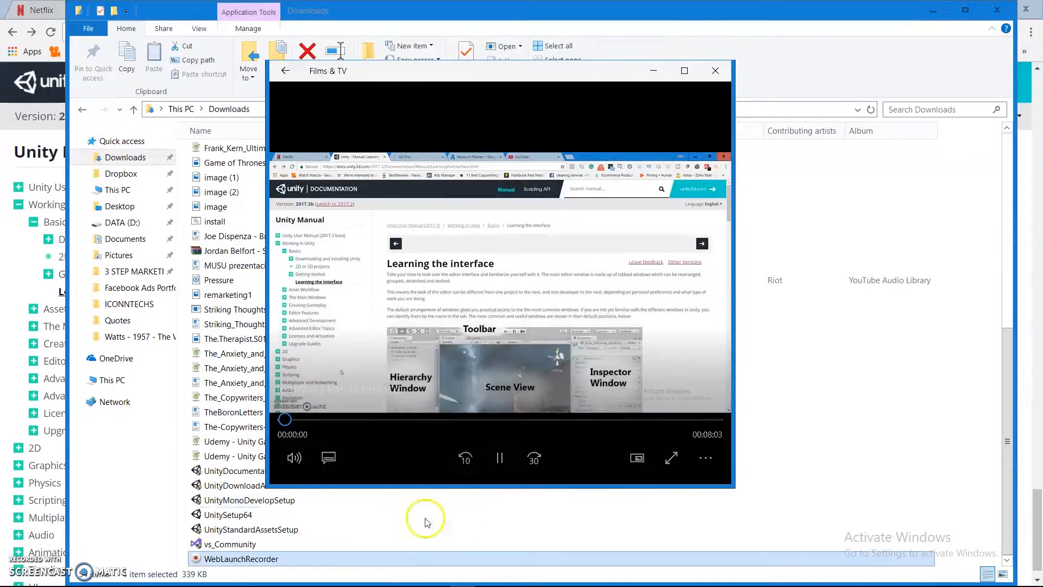
Switch to the Unity editor and look over the new project's Assets folder and Scene view.
click(440, 579)
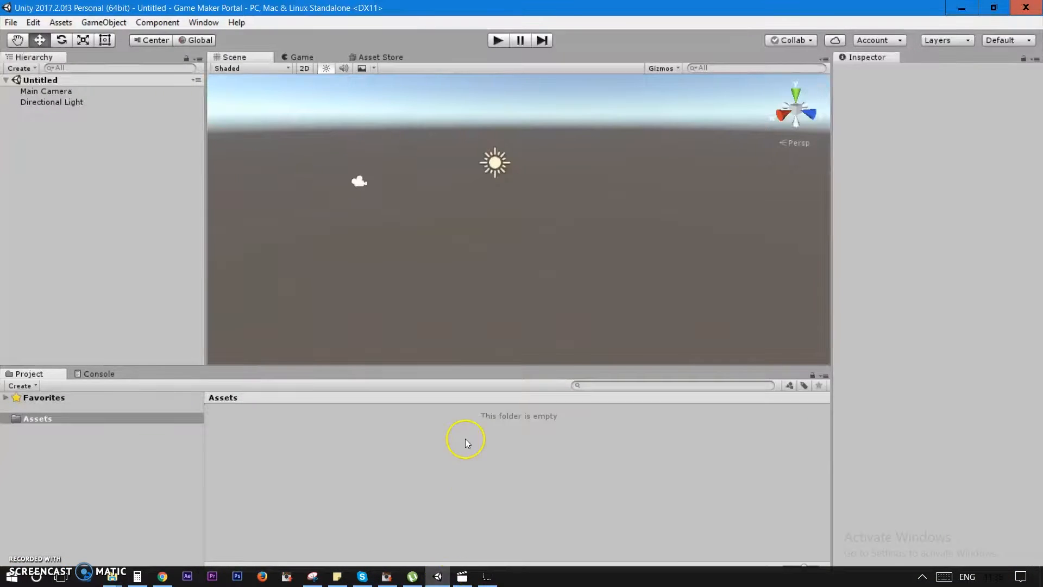
alt+drag(505, 337, 389, 271)
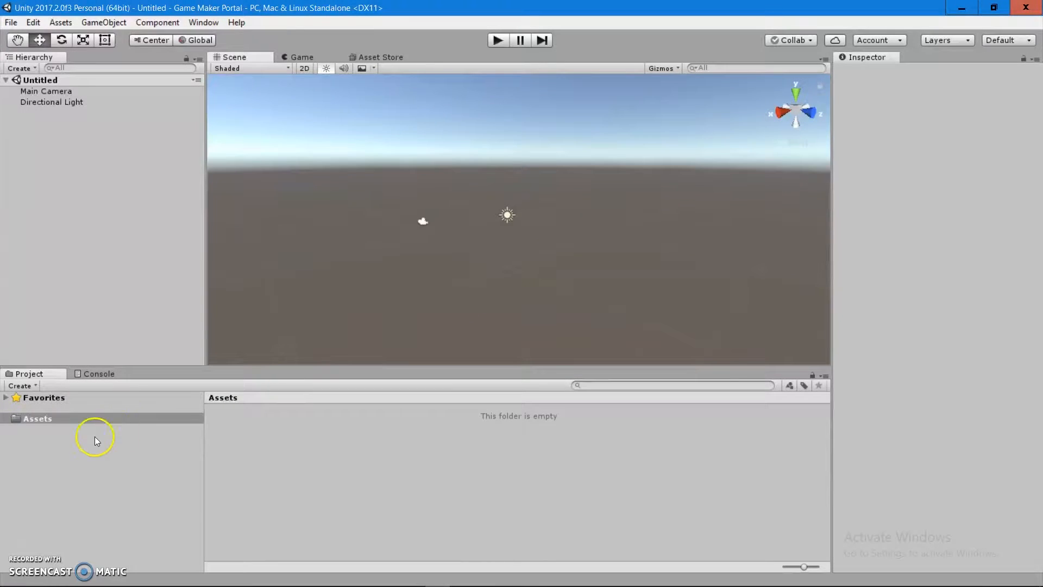
click(84, 439)
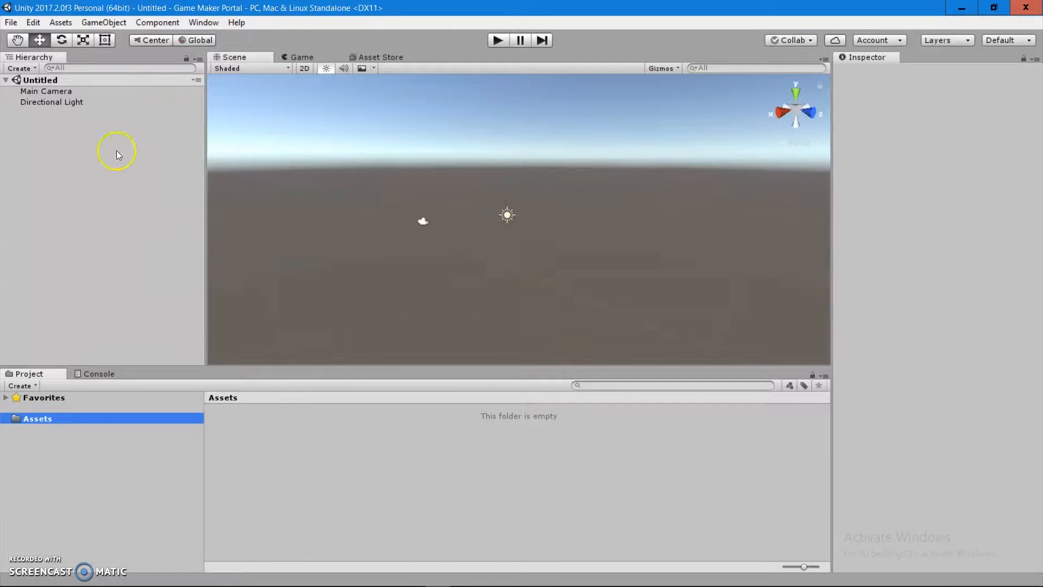
alt+drag(652, 225, 621, 209)
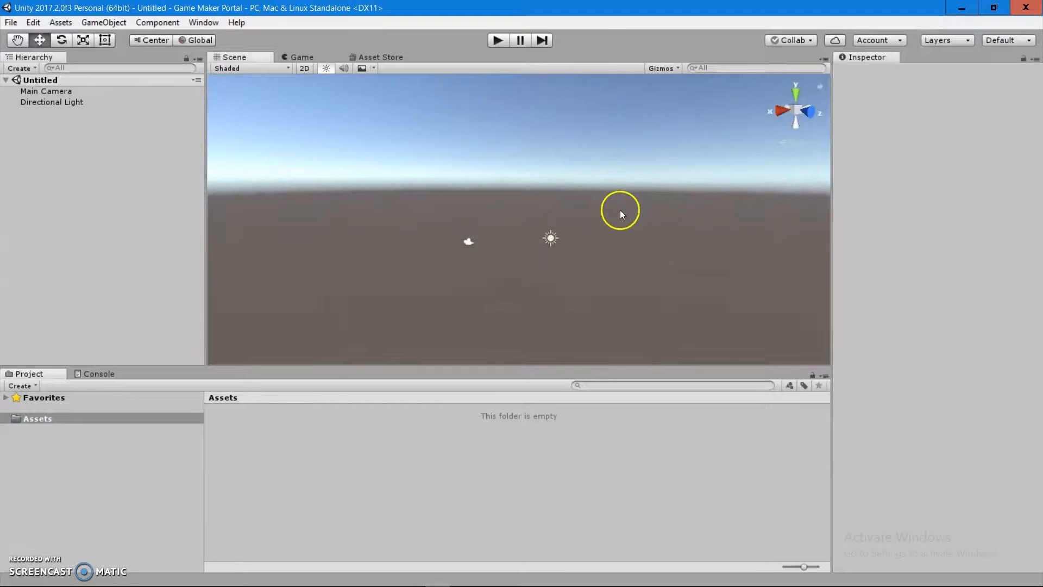
click(31, 36)
alt+drag(679, 224, 664, 261)
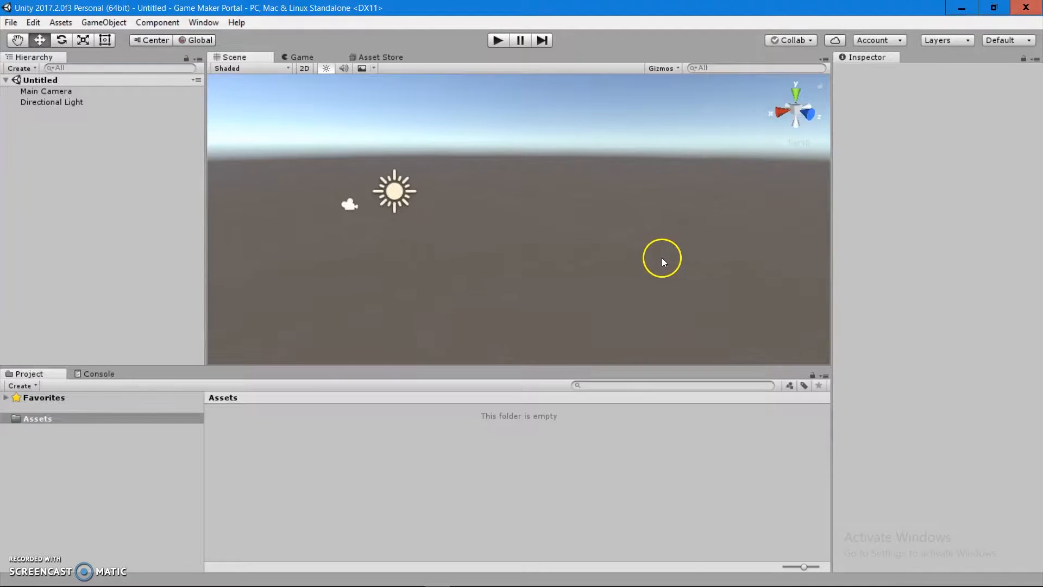
Focus the Scene view on the Directional Light, and clear the selection.
click(388, 196)
key(f)
alt+drag(554, 241, 574, 279)
click(582, 235)
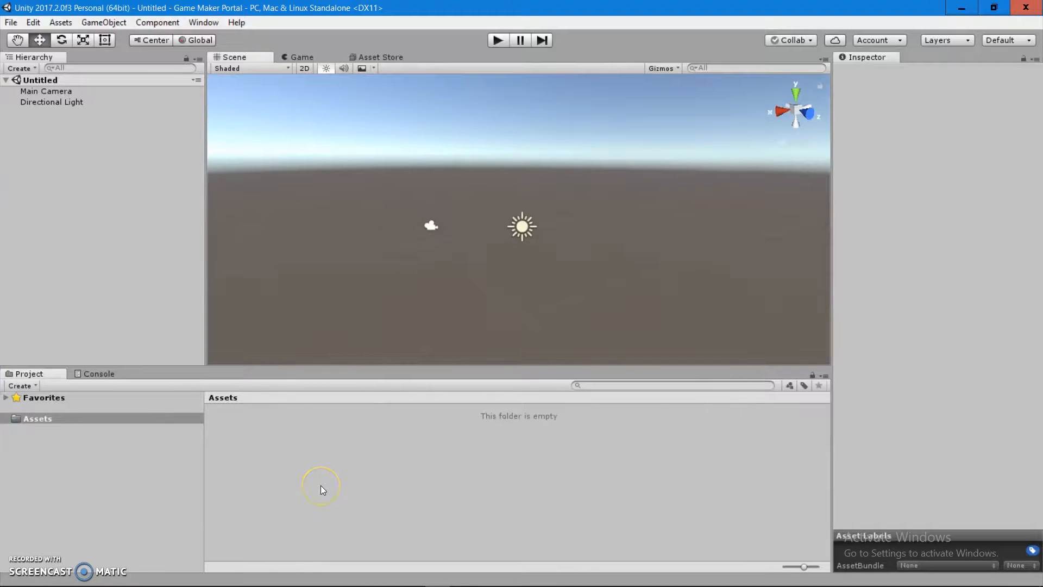
Collapse the Untitled scene's object list, select the Directional Light in the Scene view to inspect its properties, and deselect it.
click(6, 81)
right_drag(482, 256, 485, 265)
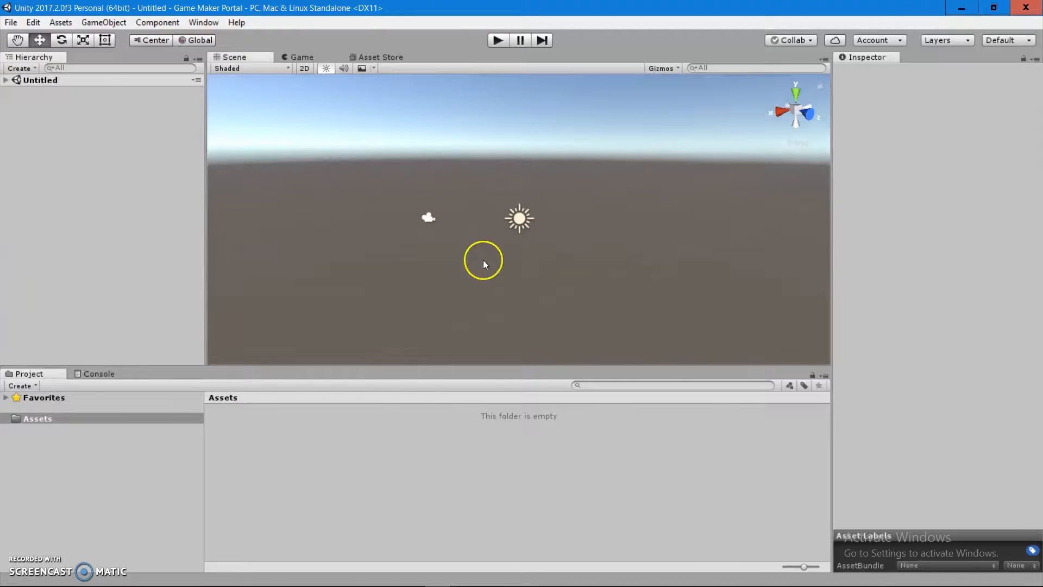
click(521, 219)
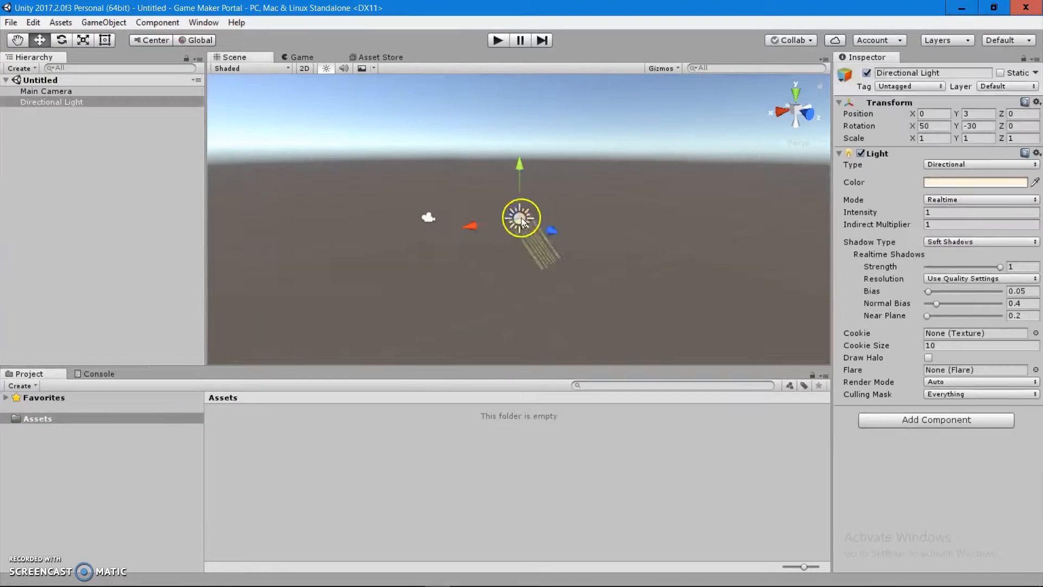
click(672, 217)
drag(367, 158, 668, 299)
click(732, 210)
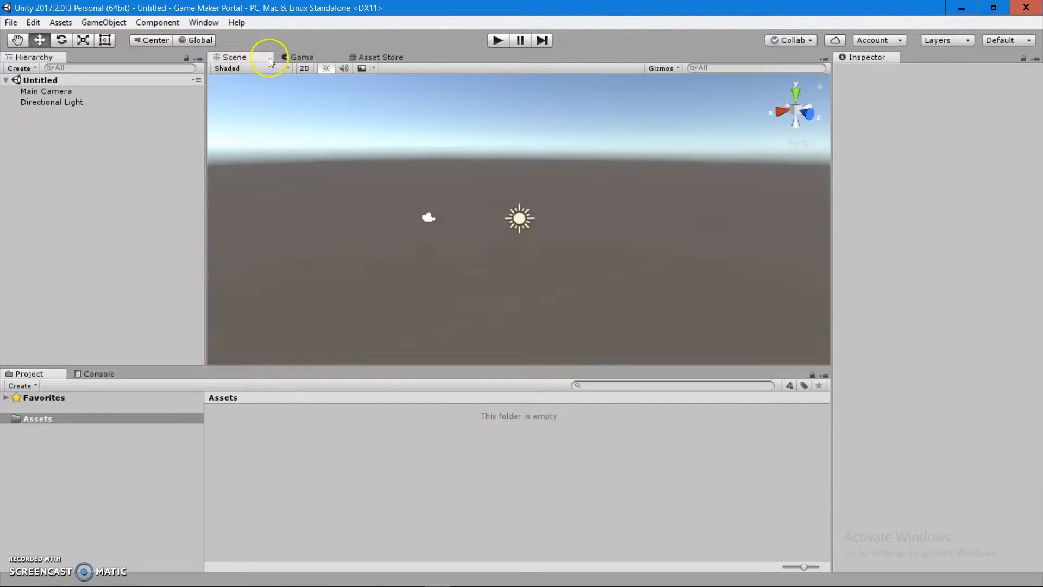
Compare the Game, Asset Store and Scene views, ending on the Scene view.
click(302, 57)
click(379, 56)
click(243, 61)
click(302, 57)
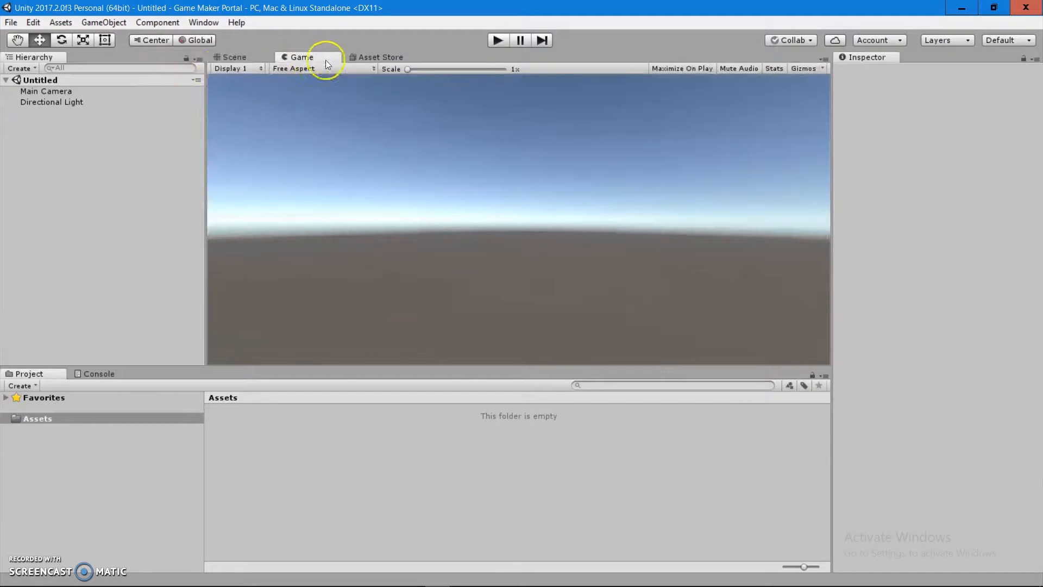
click(363, 57)
click(238, 57)
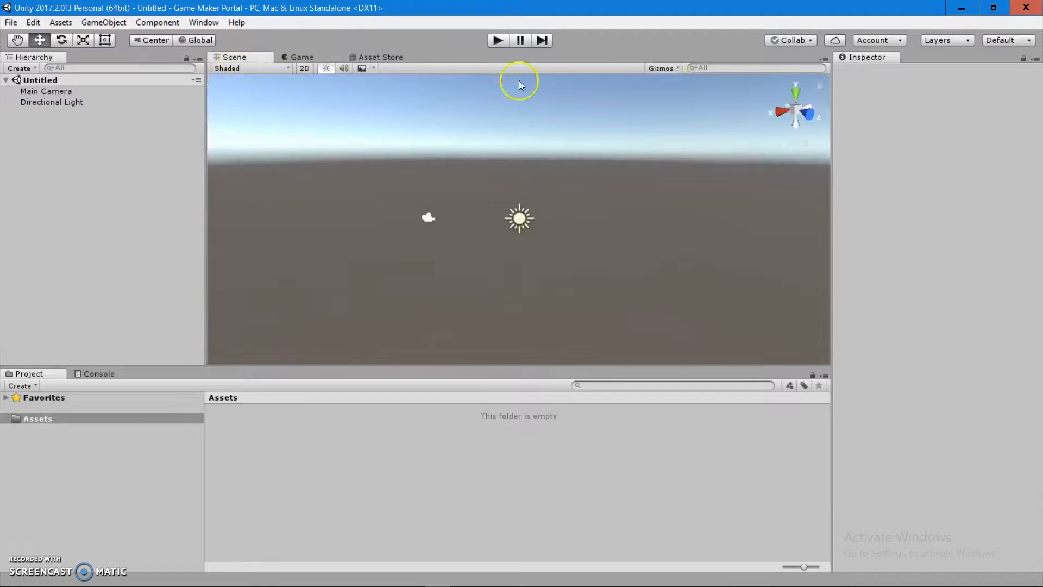
Look at the Account and Collab options, and view the Console before returning to the project files.
click(898, 43)
click(793, 44)
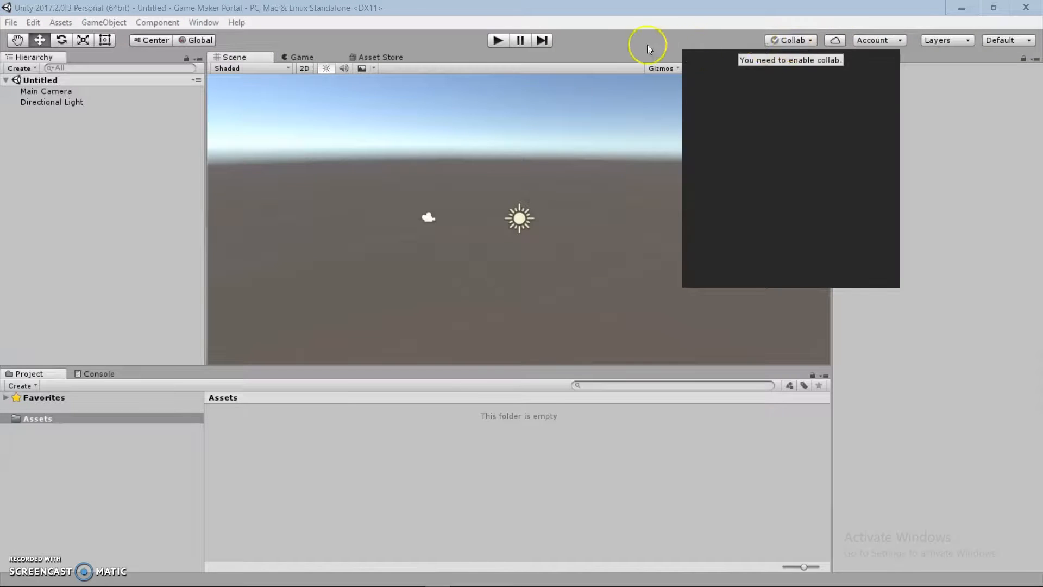
click(625, 43)
click(100, 374)
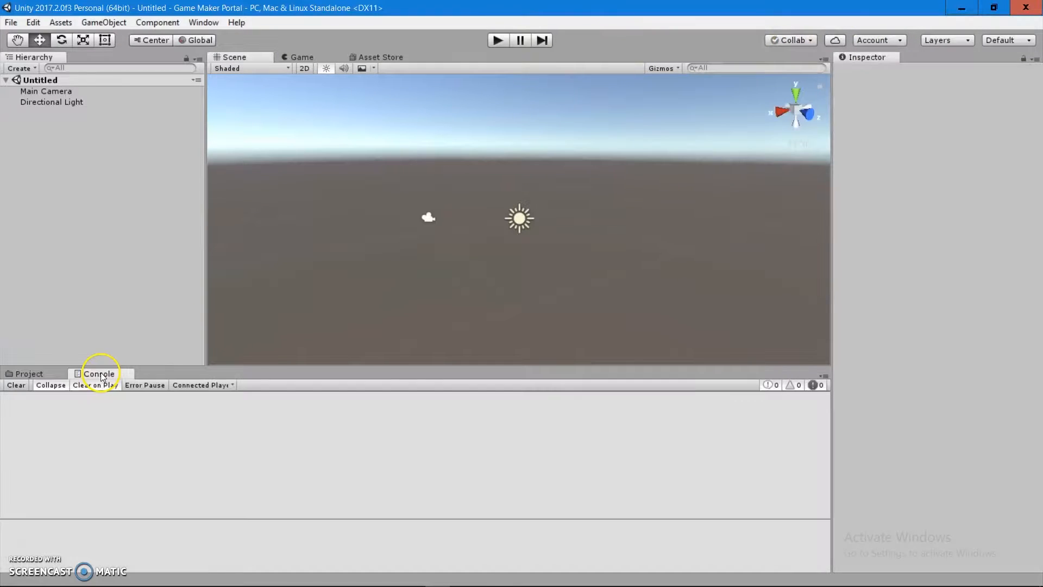
click(28, 374)
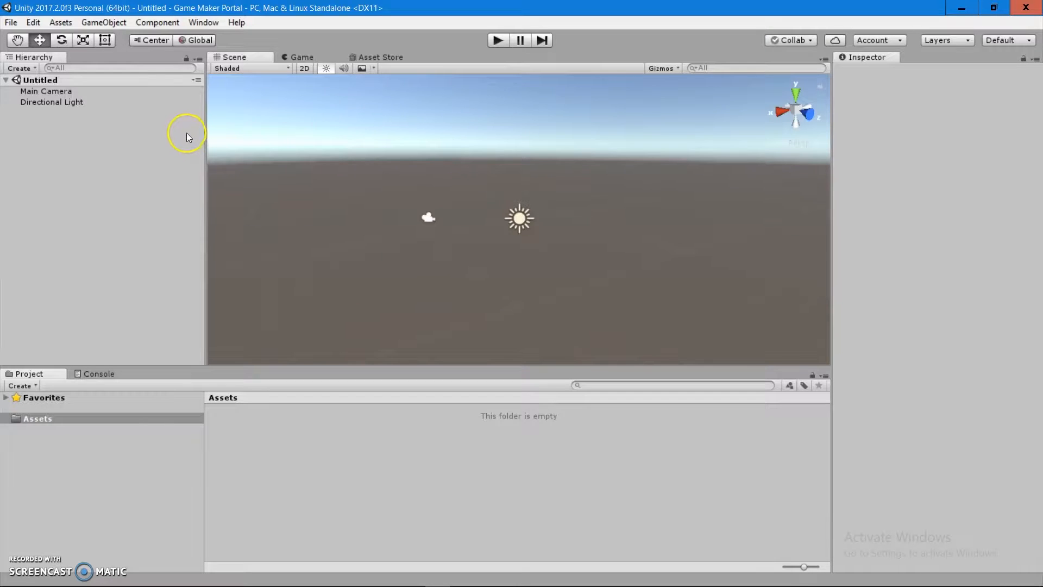
Dock the Game view across the full width above the other panels, and restore the Default window layout.
drag(296, 57, 255, 52)
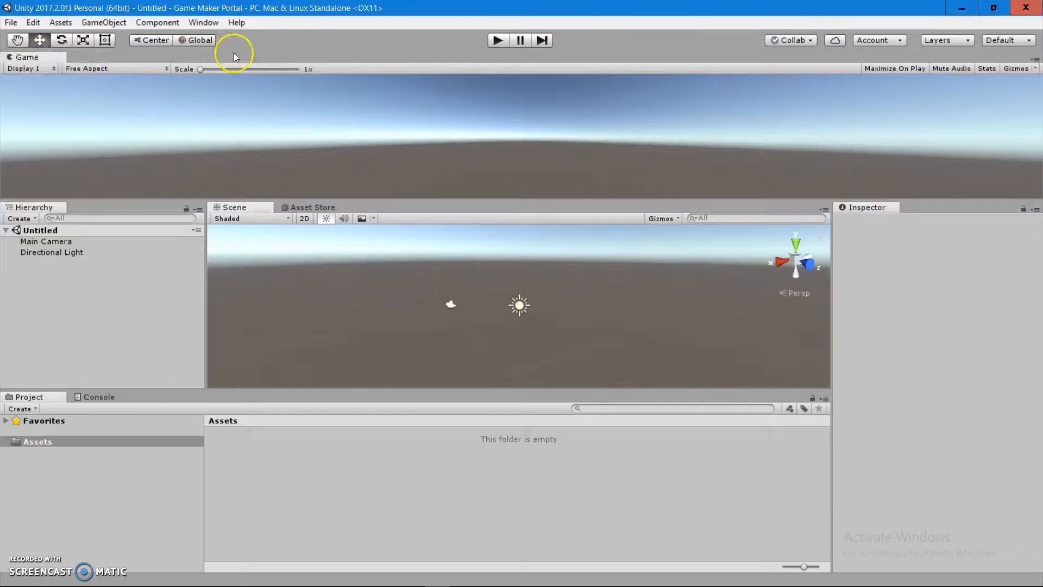
click(203, 22)
mouse_move(205, 73)
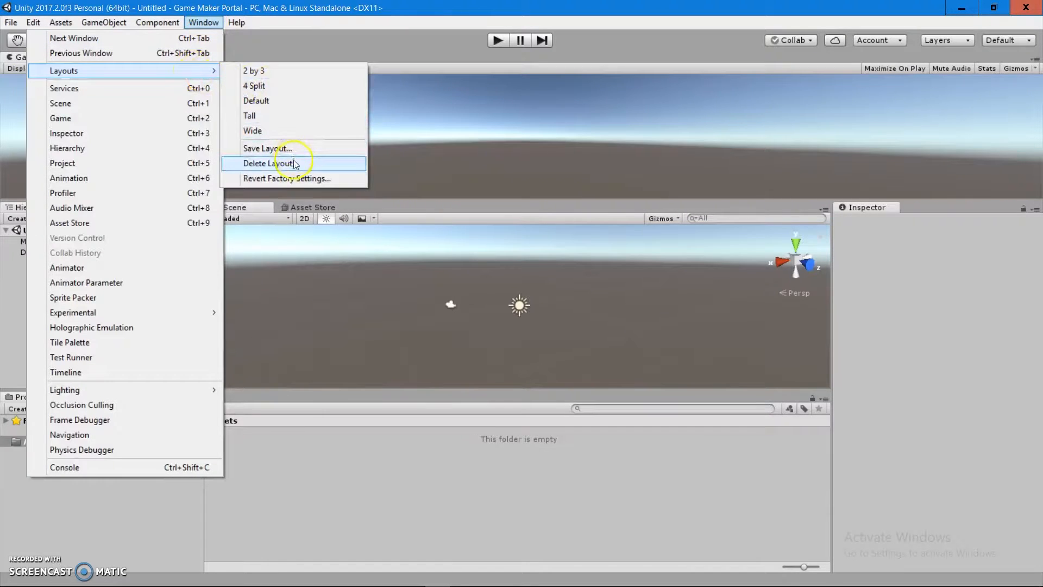
click(295, 100)
Rearrange the docked views so that Scene sits between Game and Asset Store.
drag(247, 60, 363, 54)
click(326, 57)
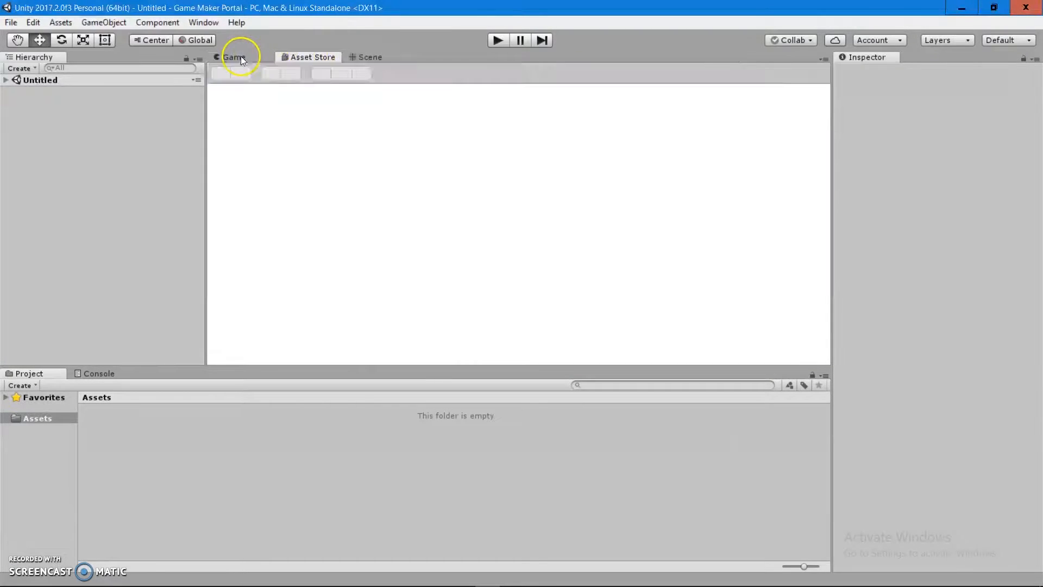
click(240, 57)
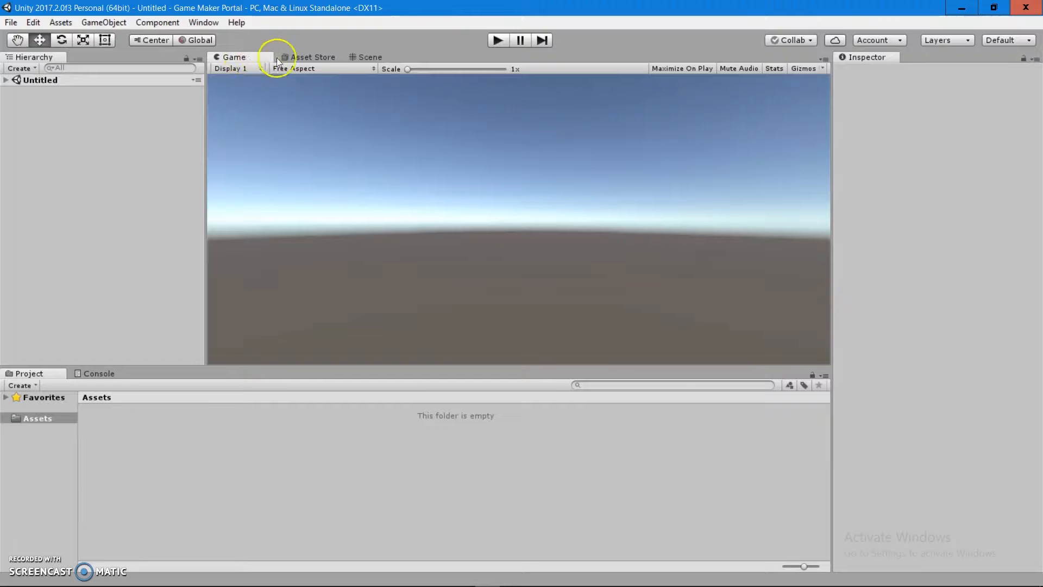
drag(353, 59, 319, 56)
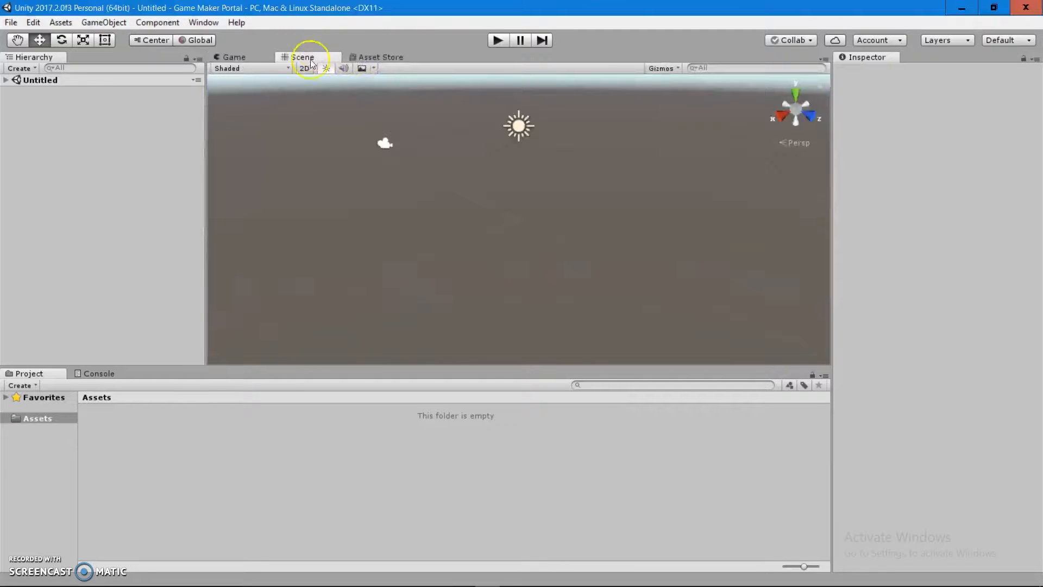
Dock the Hierarchy beside the Game, Scene and Asset Store views, and restore the Default window layout.
drag(90, 373, 56, 372)
drag(49, 62, 379, 63)
drag(233, 58, 21, 56)
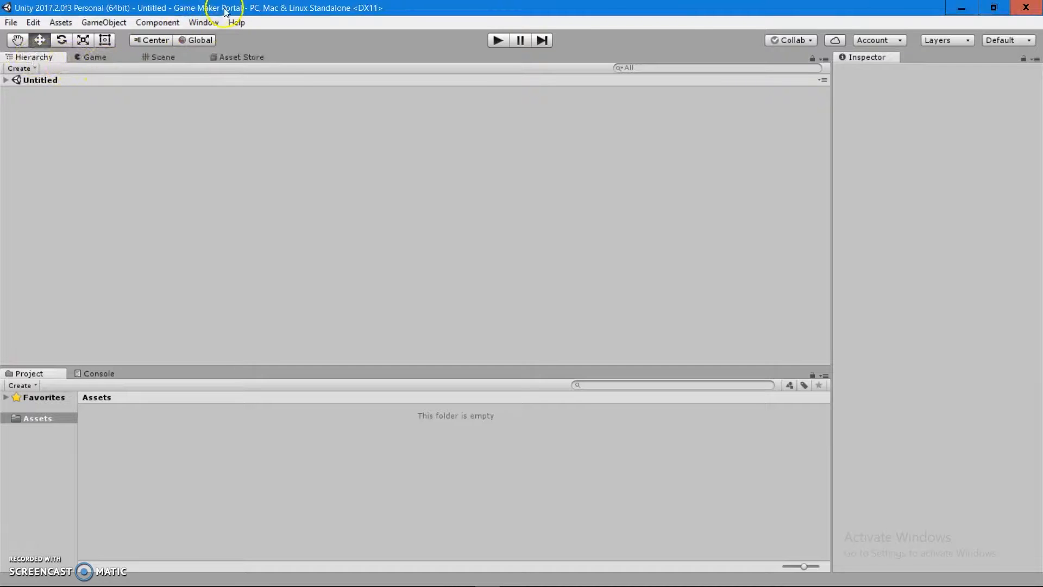
click(206, 22)
mouse_move(195, 72)
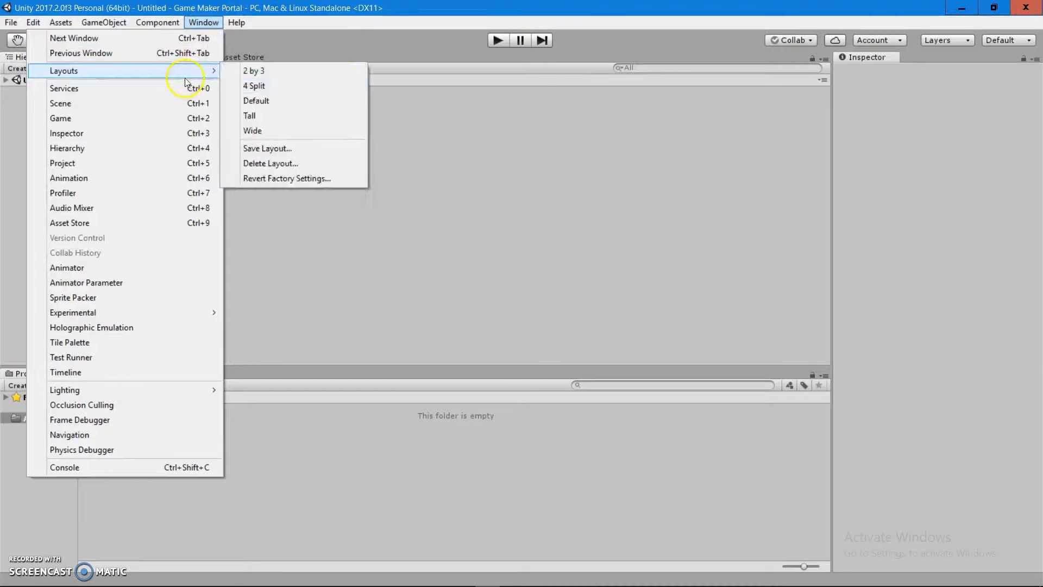
click(327, 103)
Orbit the Scene view and view it along different axes, including from the right, returning to an angled view.
right_drag(469, 254, 459, 223)
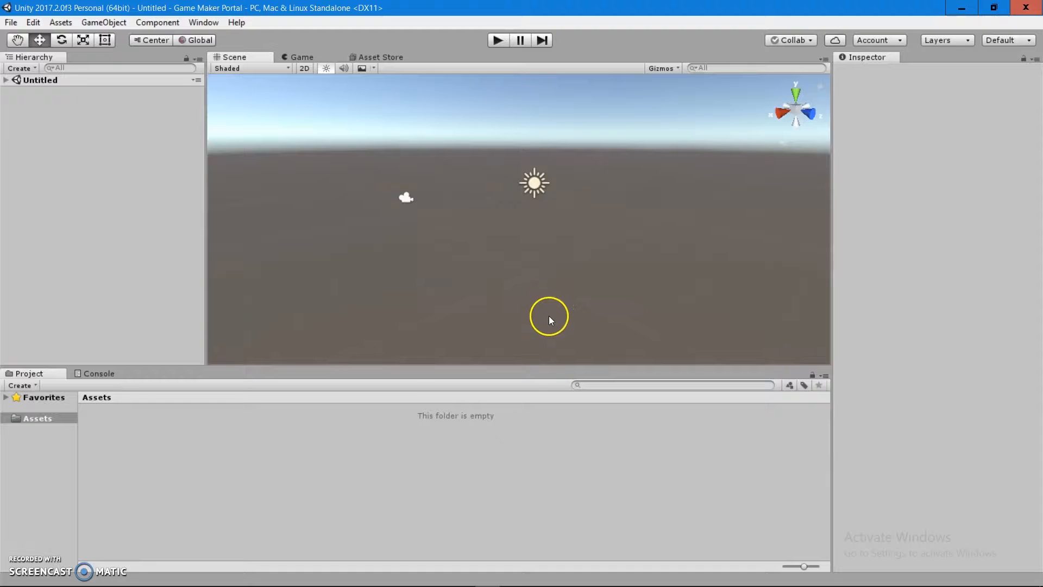
click(779, 114)
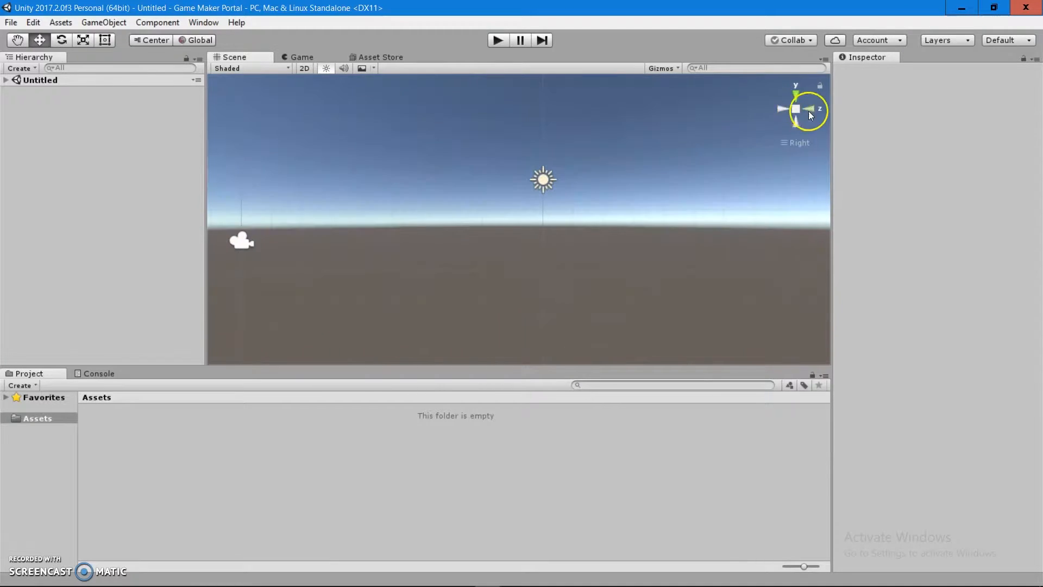
click(809, 110)
click(786, 107)
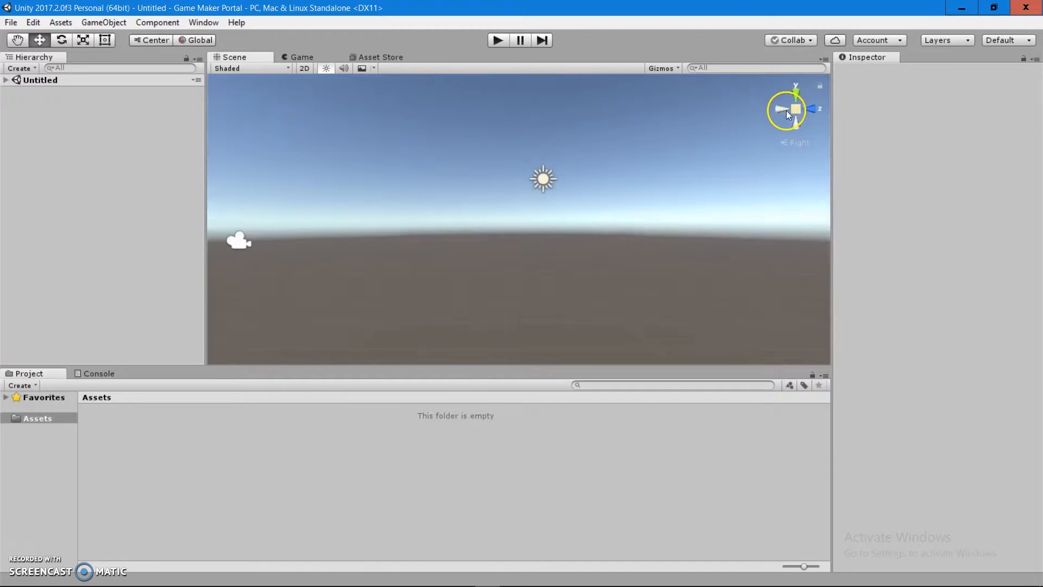
click(794, 109)
right_drag(748, 162, 530, 223)
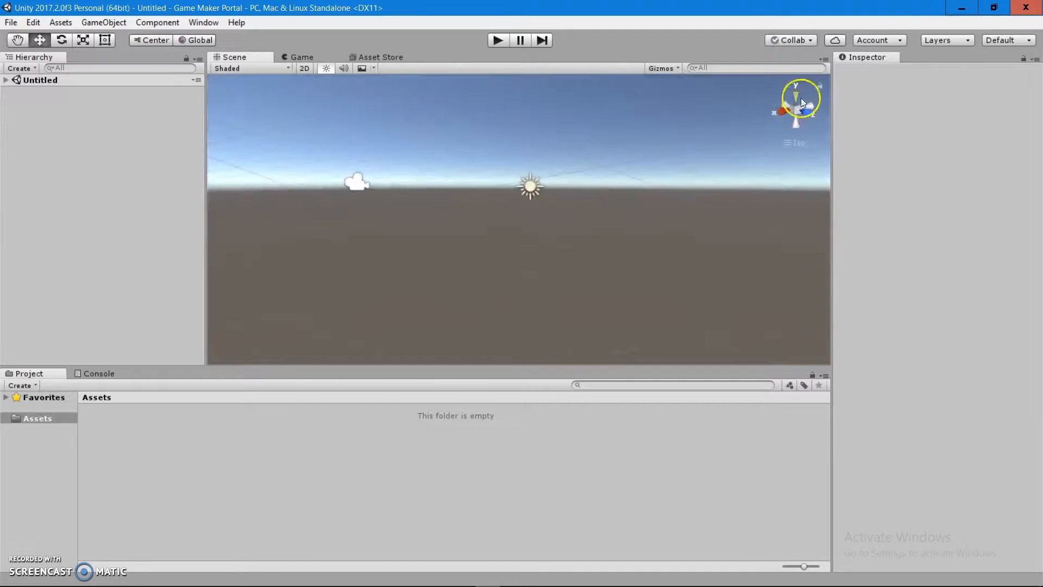
click(792, 108)
right_drag(628, 214, 599, 223)
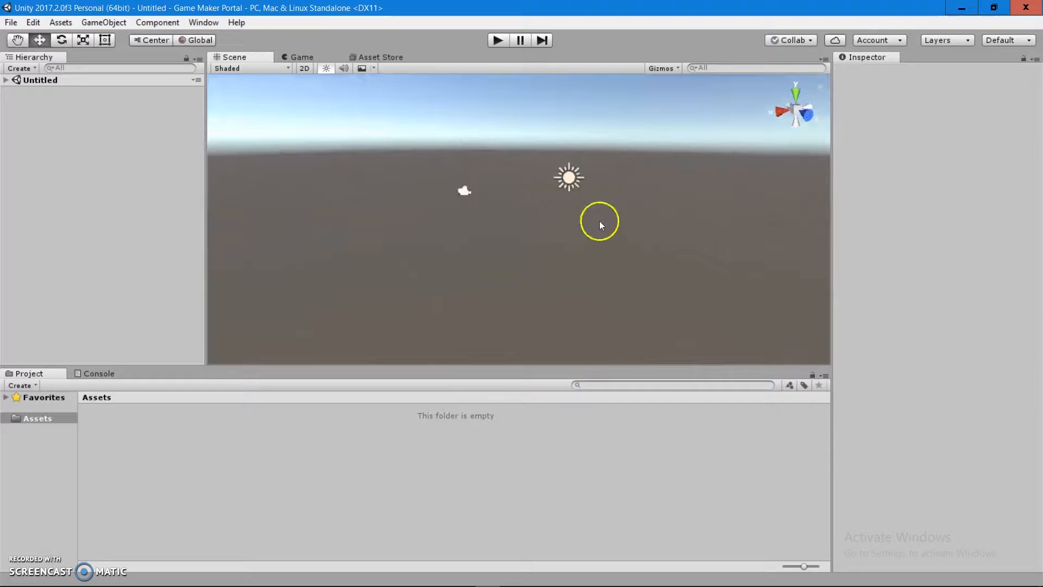
Look at the object types that can be created from the Hierarchy.
click(32, 68)
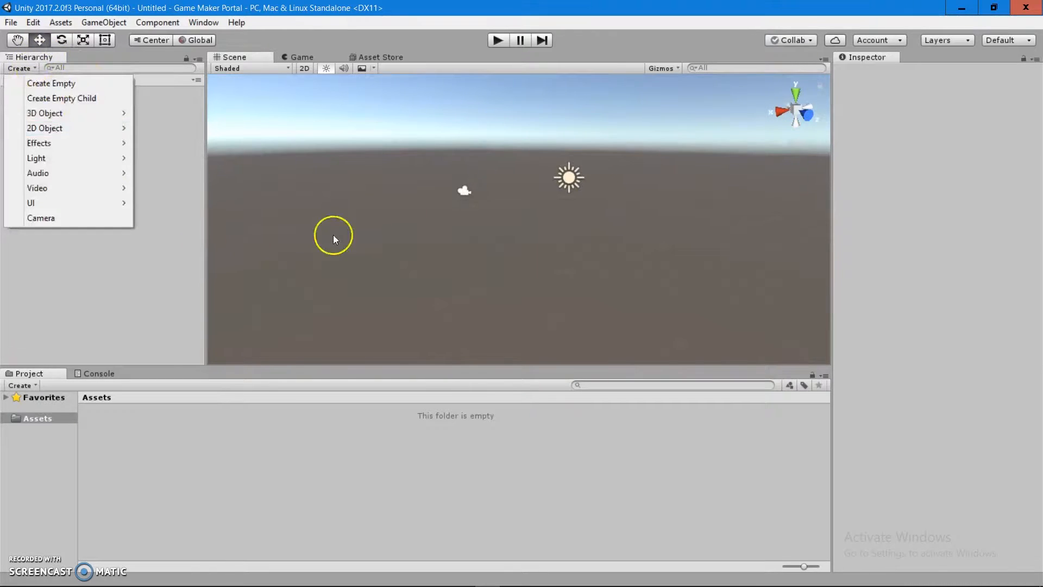
click(415, 242)
right_drag(415, 242, 485, 254)
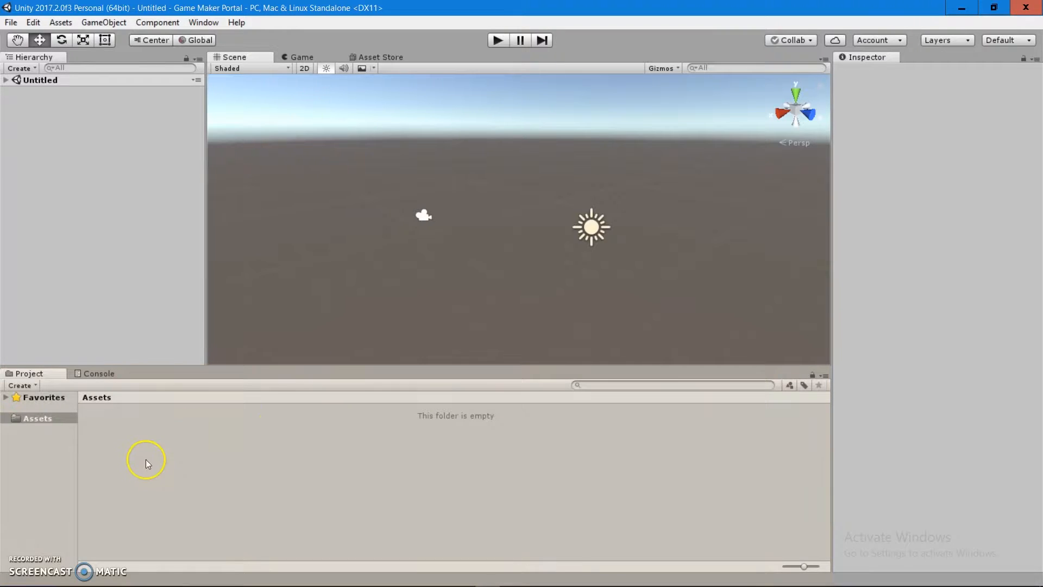
Look through the All Materials, All Models, All Prefabs and All Scripts favorites, and return to the Assets folder.
click(53, 399)
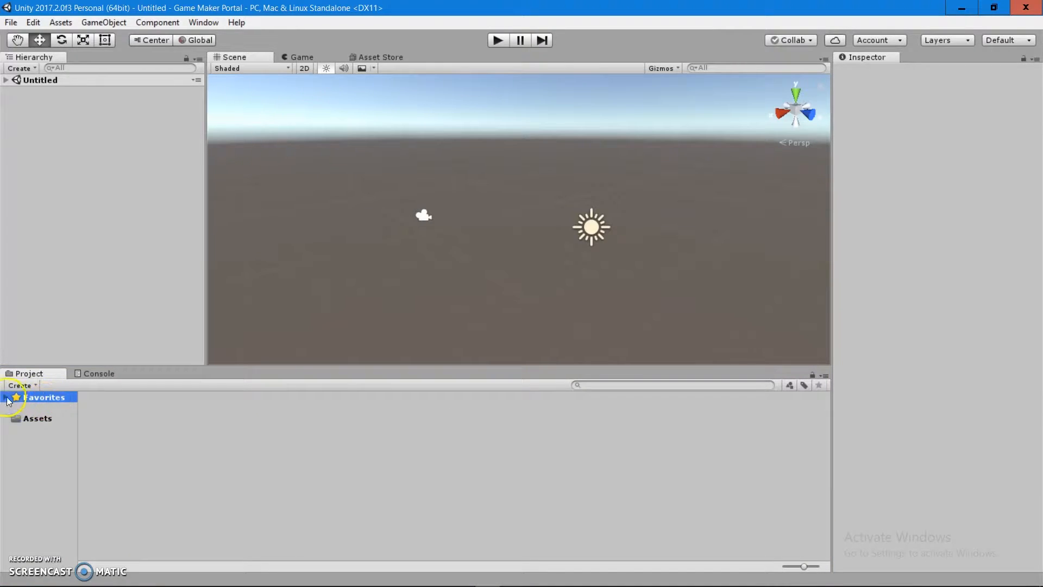
click(6, 398)
click(48, 408)
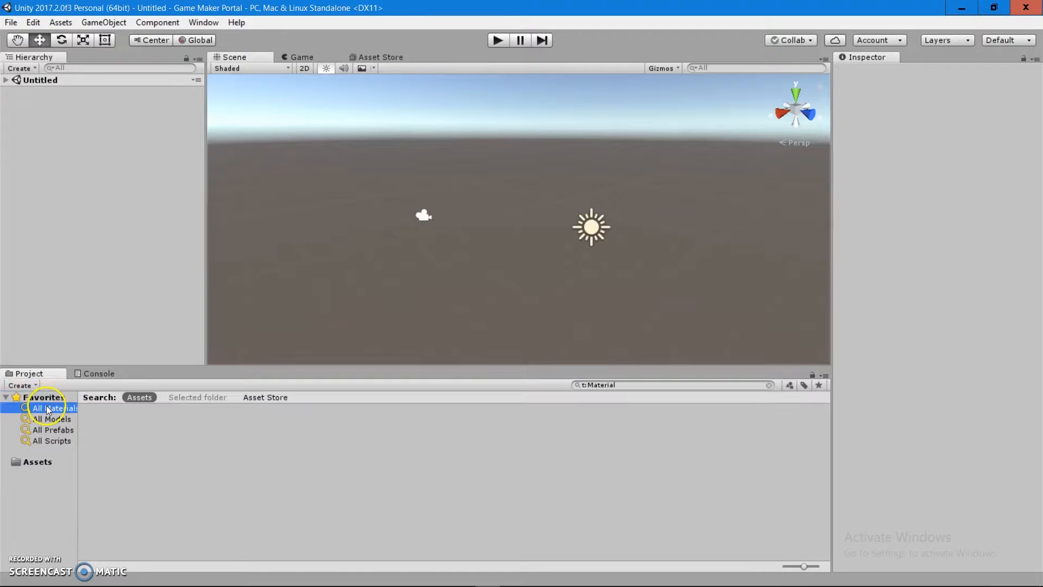
click(50, 420)
click(51, 429)
click(53, 442)
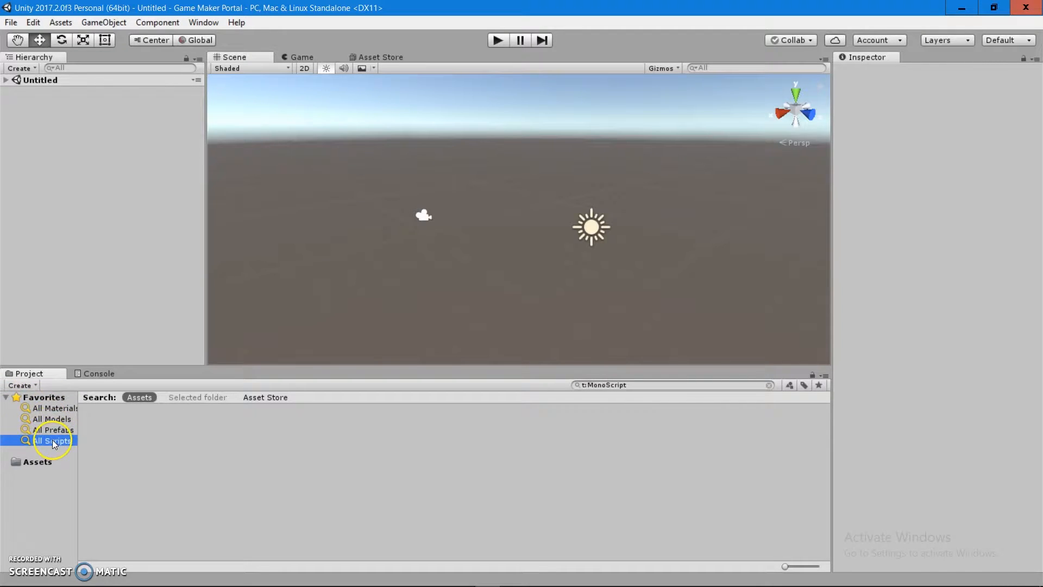
click(6, 398)
click(31, 420)
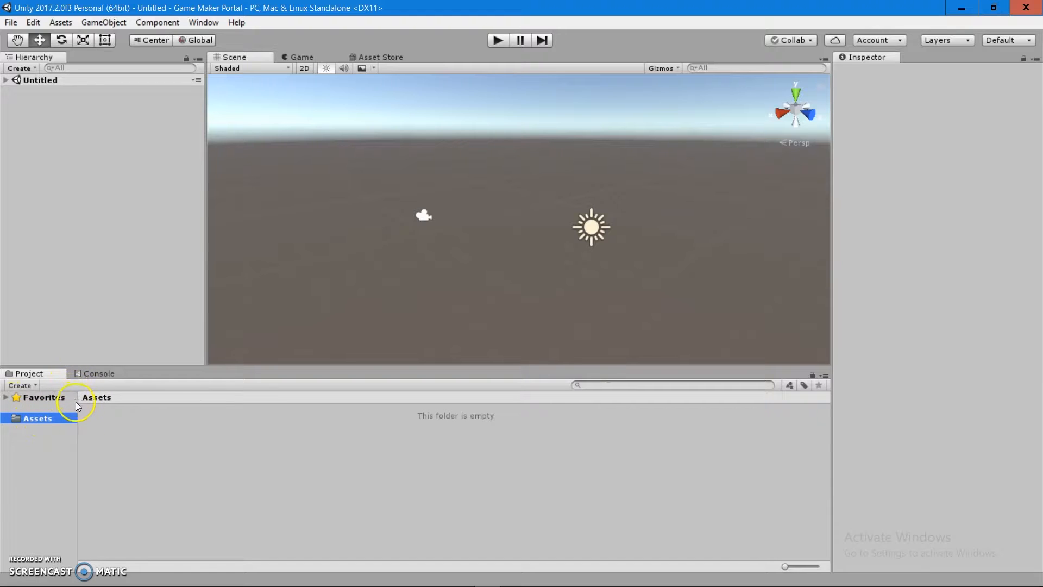
Widen the project's folder list and look at the asset types that can be created in the Assets folder.
drag(80, 407, 193, 416)
click(144, 440)
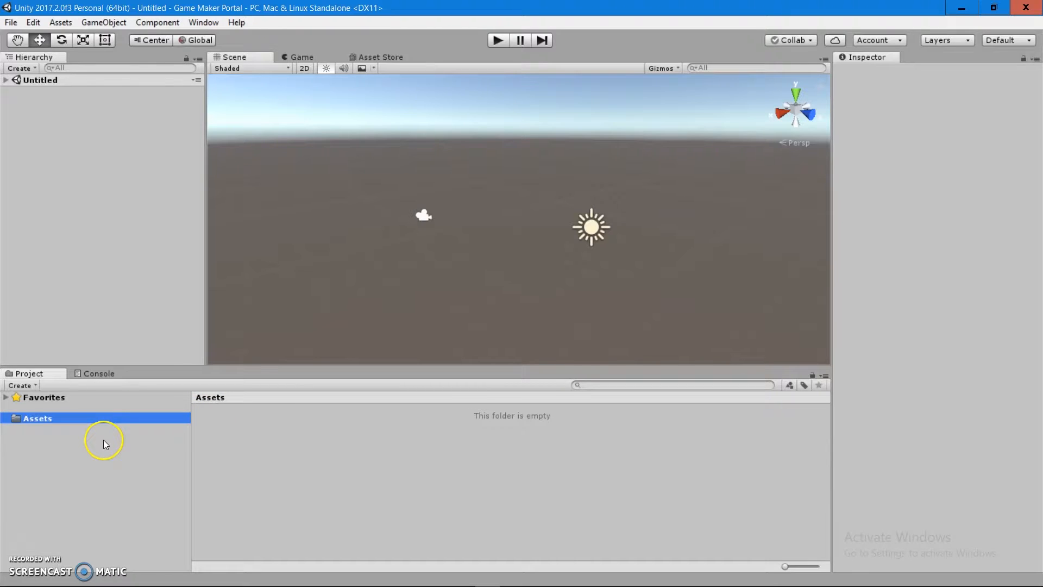
right_click(236, 423)
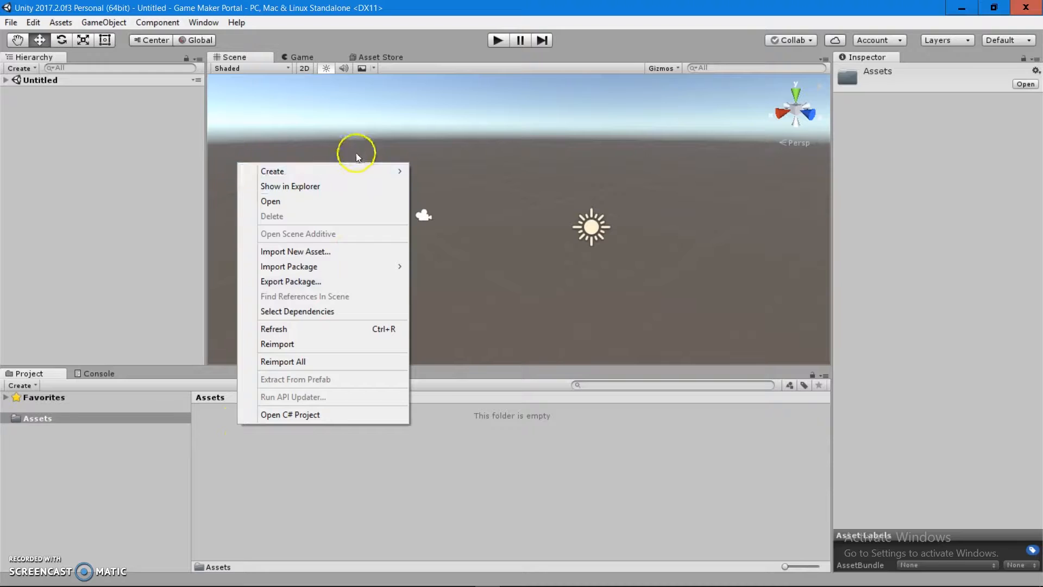
mouse_move(351, 175)
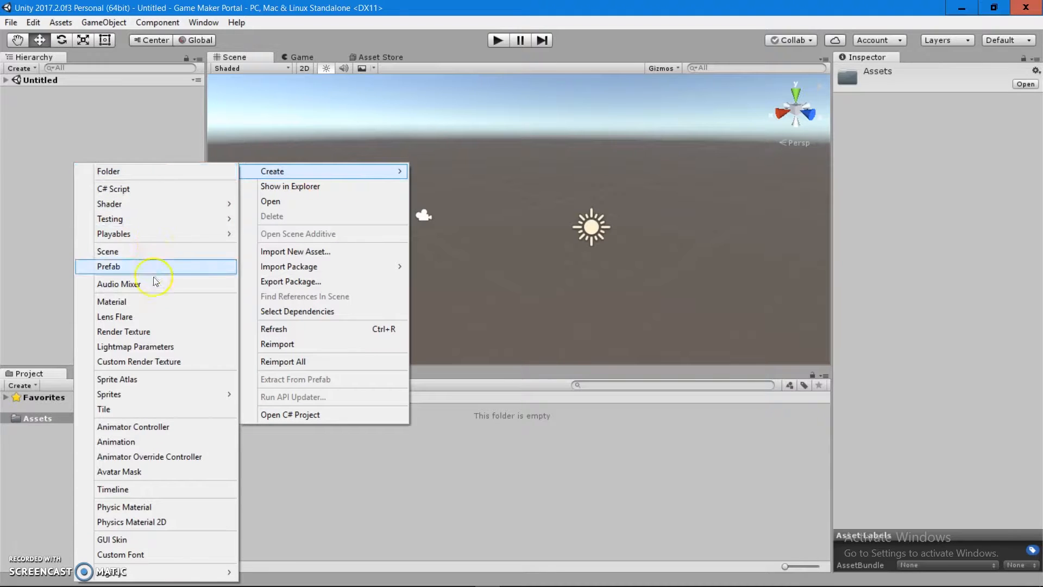
click(60, 488)
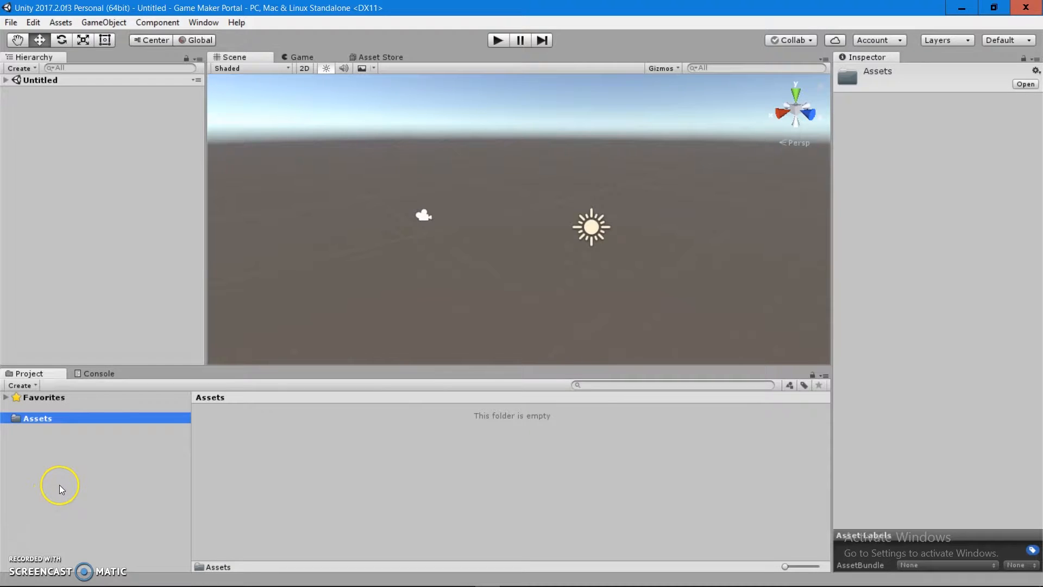
Add a 3D capsule to the scene and delete it again.
click(106, 22)
mouse_move(150, 74)
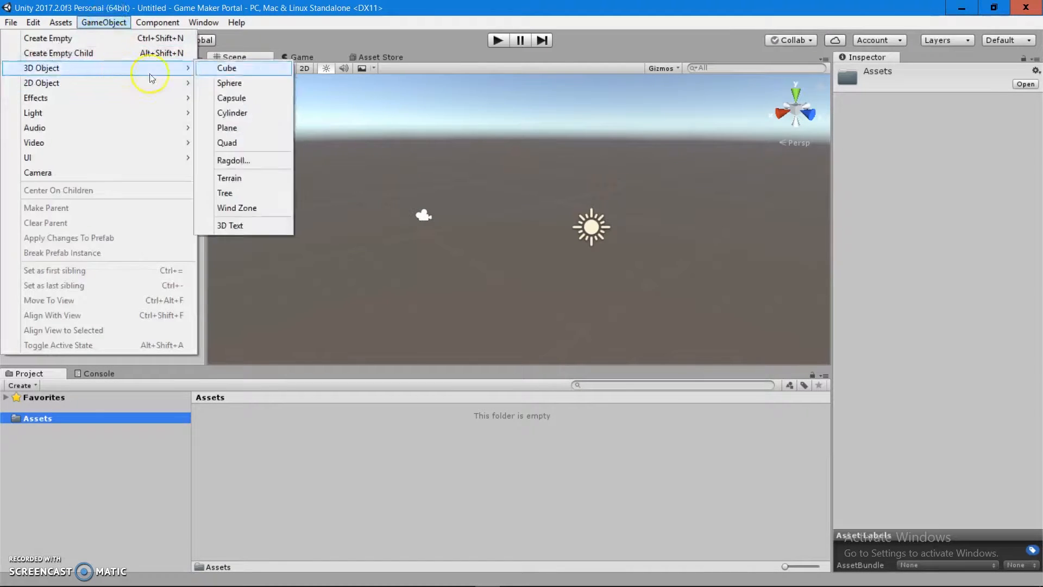
click(270, 98)
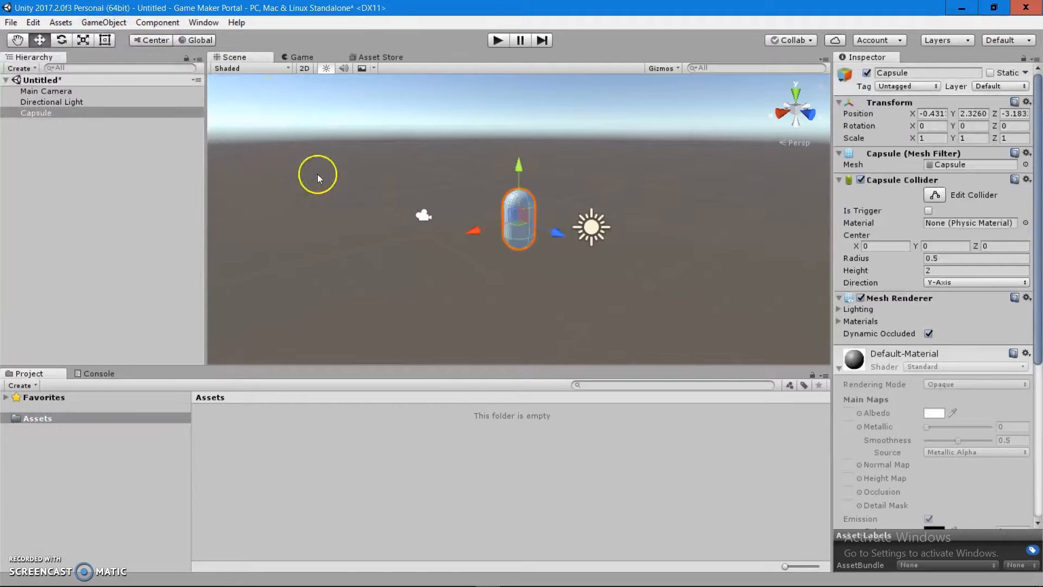
click(22, 417)
click(529, 229)
key(Delete)
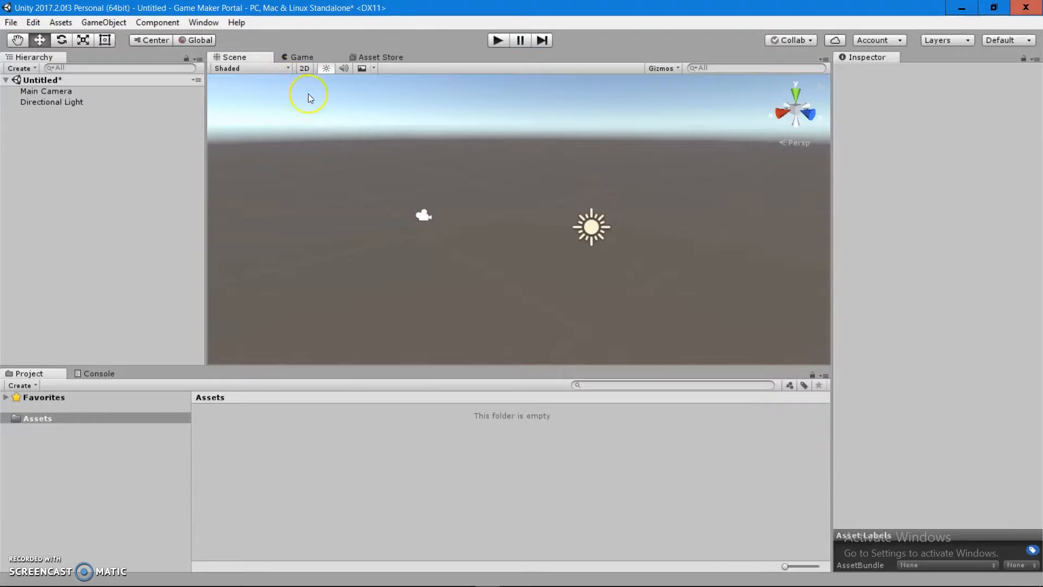
Examine the Directional Light and the Main Camera, framing and orbiting around each in the Scene view.
scroll(363, 122, up, 3)
scroll(368, 128, down, 3)
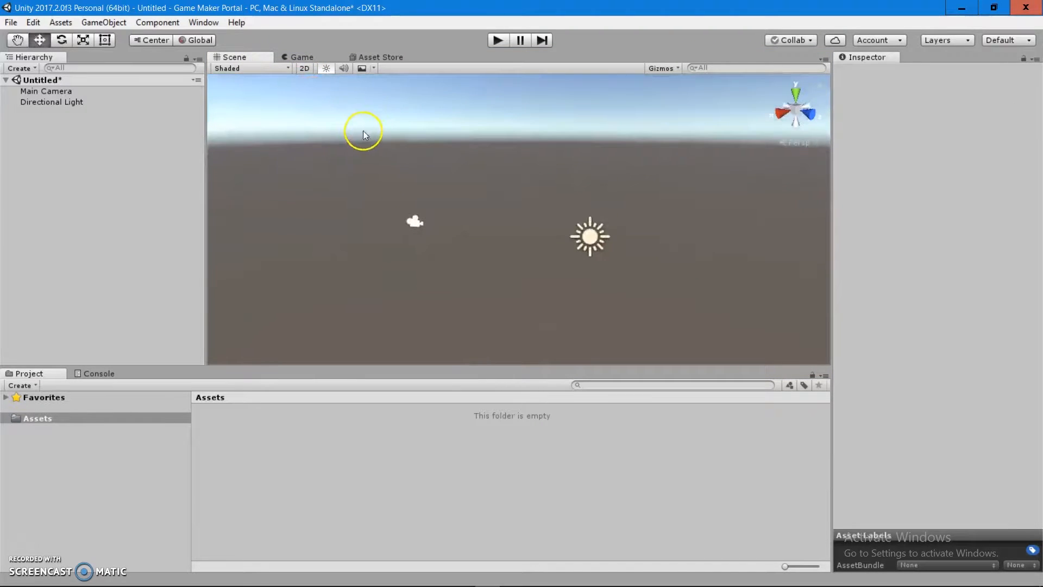
click(590, 236)
key(f)
alt+drag(590, 239, 541, 206)
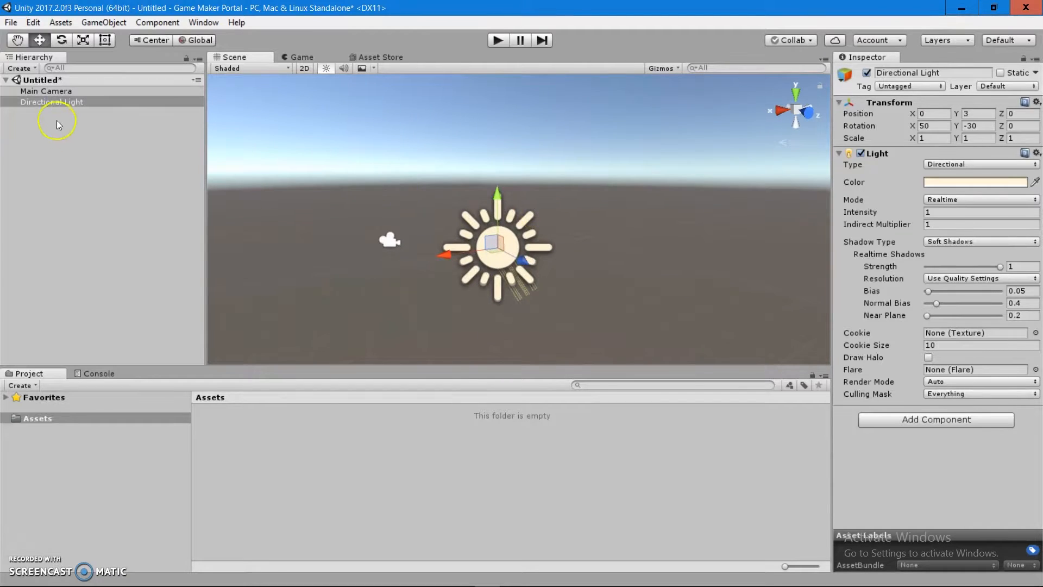
click(53, 92)
double_click(53, 92)
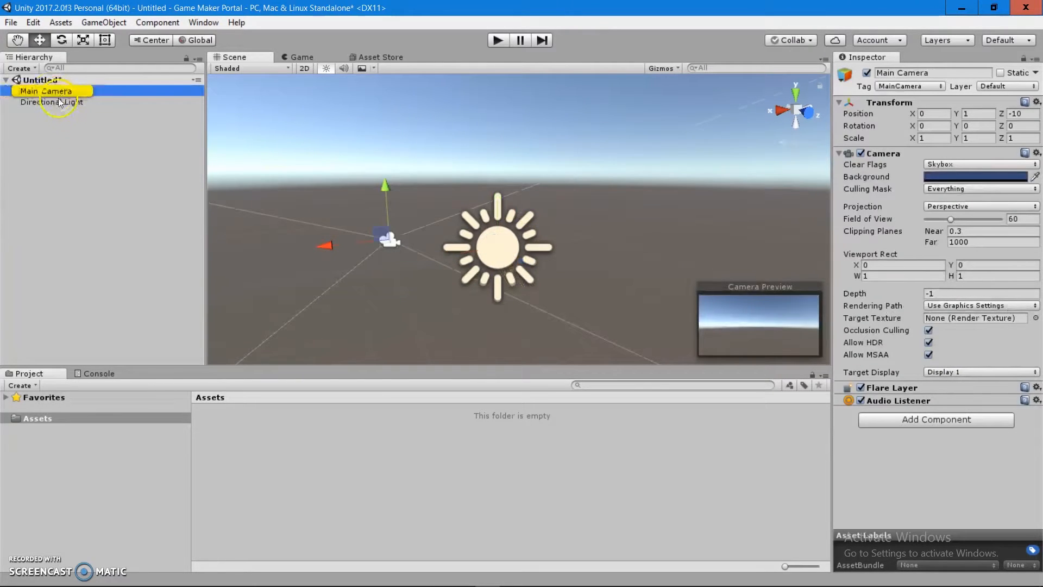
alt+drag(403, 221, 640, 259)
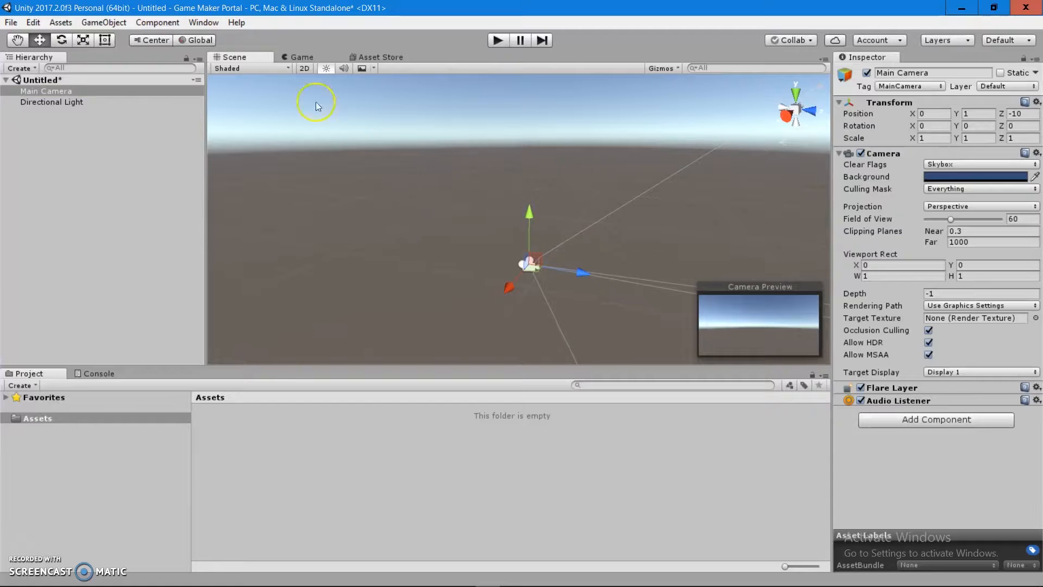
Compare the Scene view in 2D mode with the 3D perspective, ending in 3D.
click(309, 71)
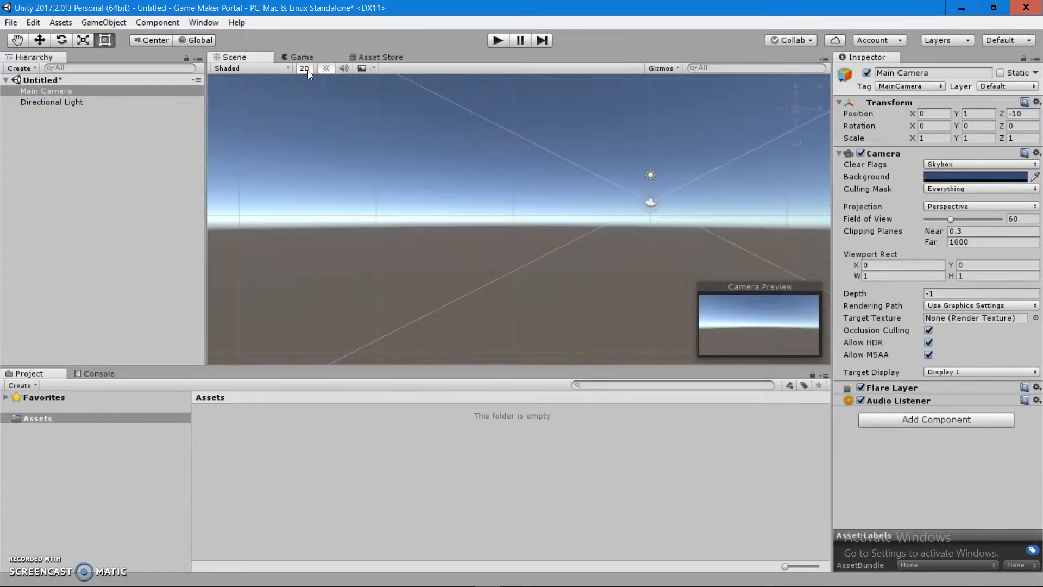
click(305, 70)
alt+drag(623, 211, 475, 214)
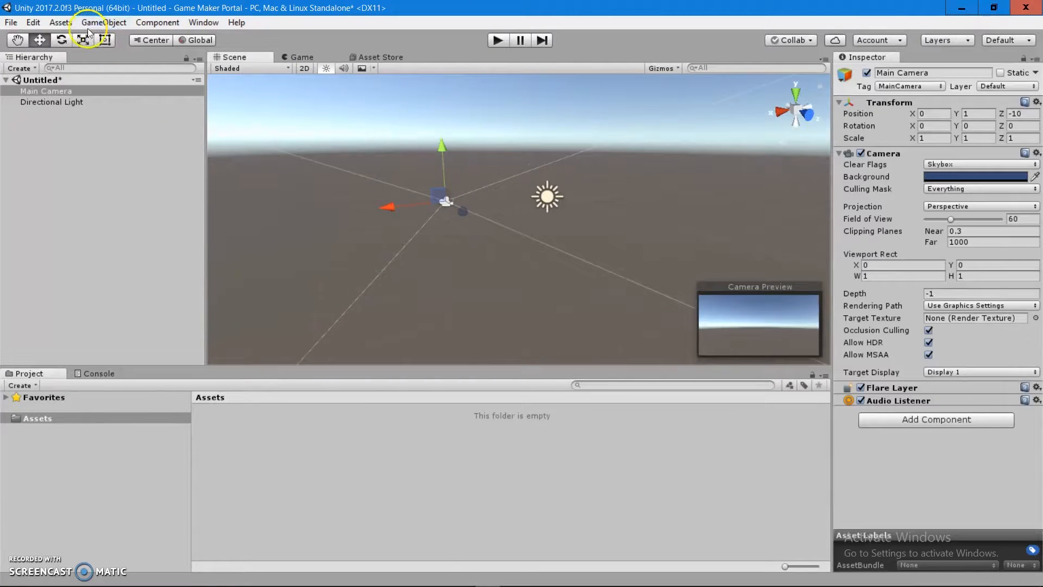
Add a 3D sphere to the scene.
click(104, 23)
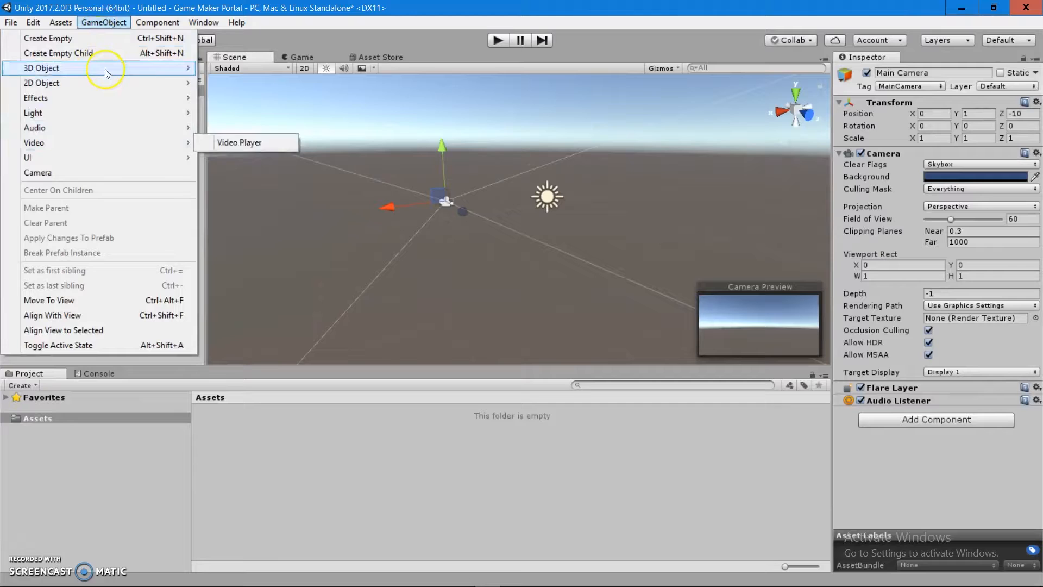
mouse_move(106, 70)
click(234, 82)
scroll(520, 214, up, 5)
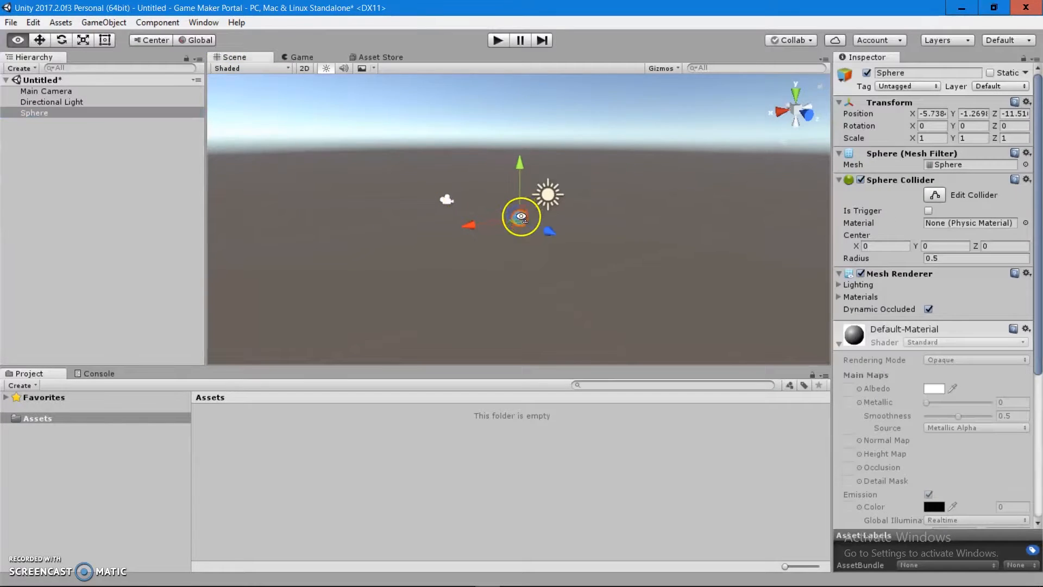
Stretch the sphere vertically in 2D mode to a Y scale of about 1.38, undo the change, and return to 3D.
click(302, 68)
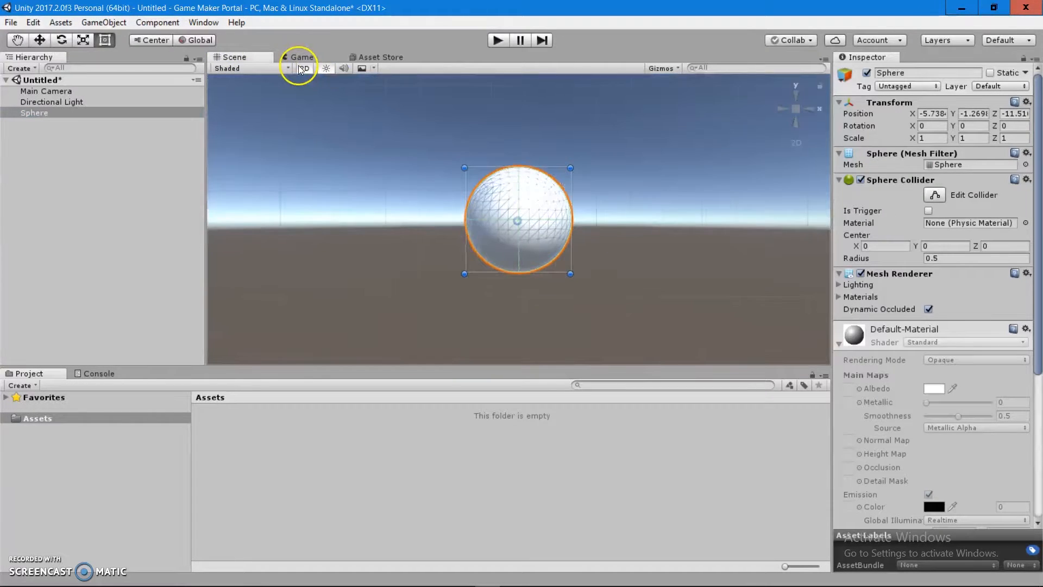
drag(566, 167, 567, 133)
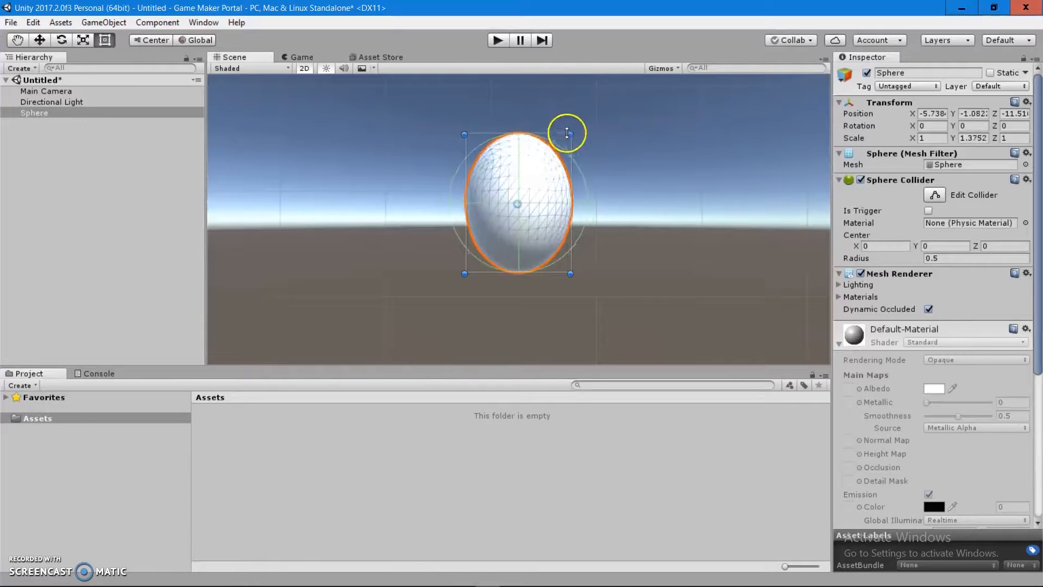
key(ctrl+z)
click(304, 69)
right_drag(620, 170, 345, 205)
key(s)
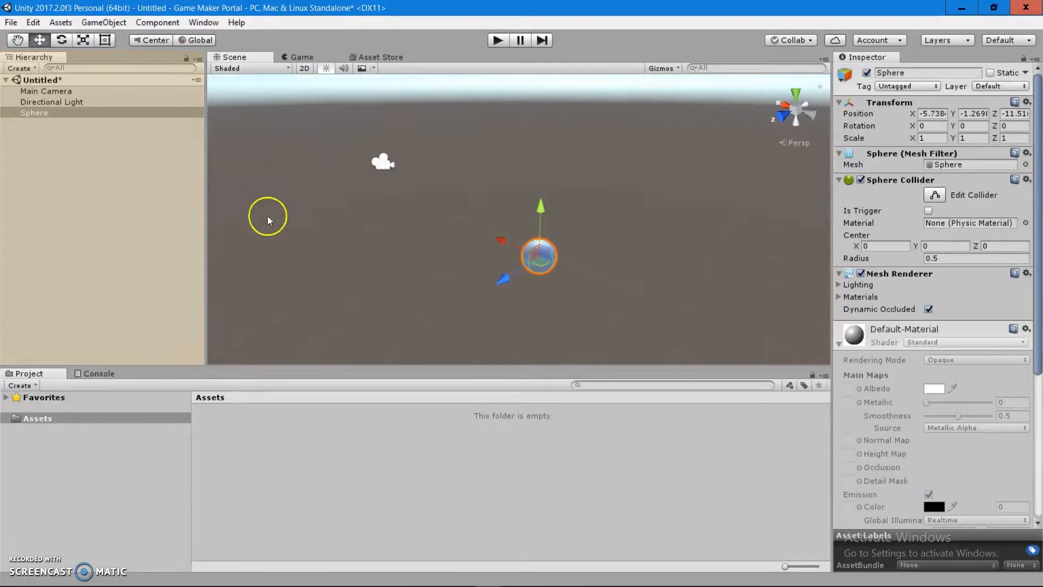
Collapse and re-expand the Untitled scene in the Hierarchy, and select the Main Camera.
click(39, 60)
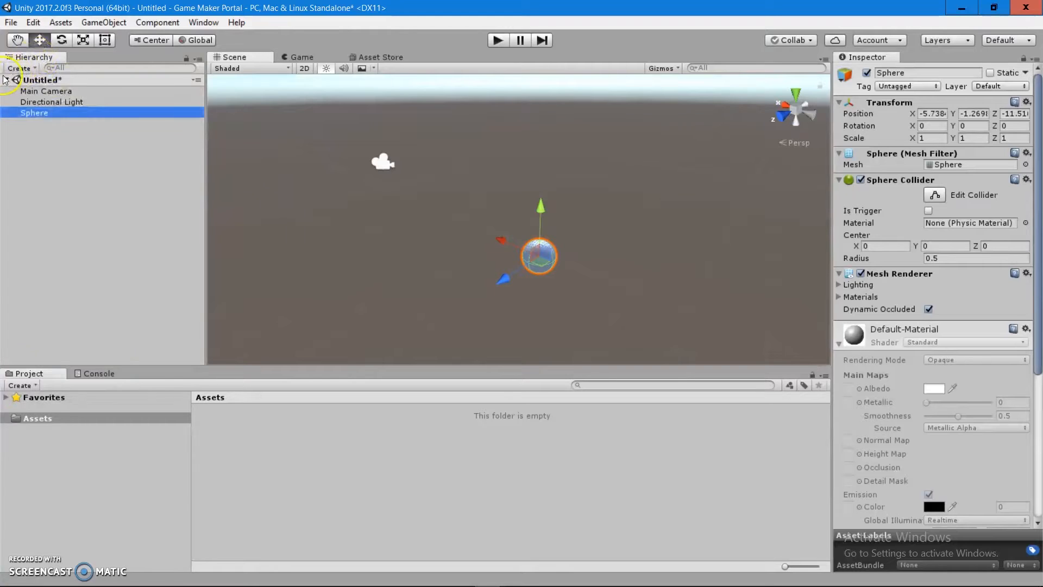
click(6, 80)
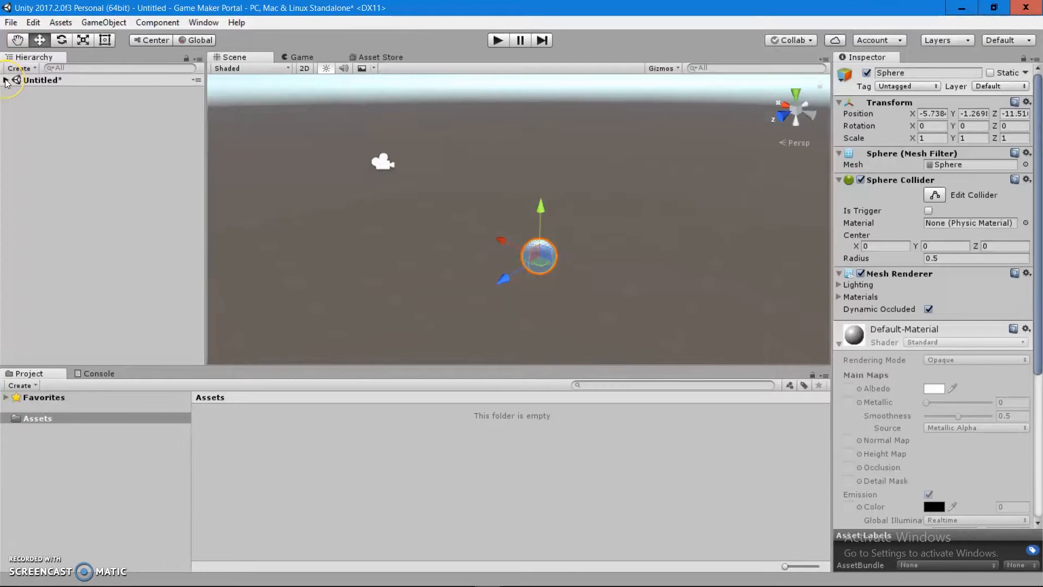
click(5, 80)
click(75, 188)
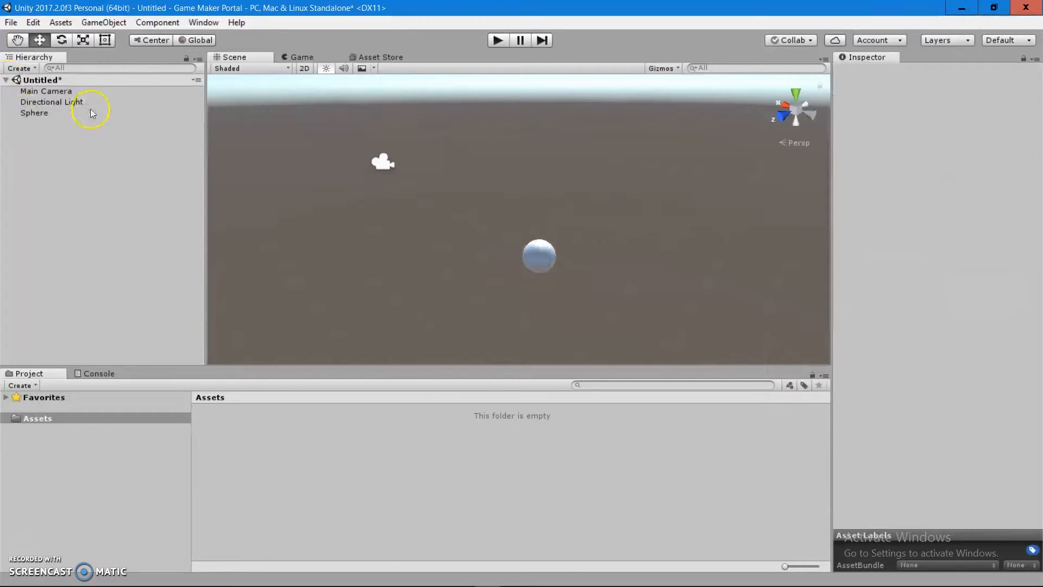
click(82, 91)
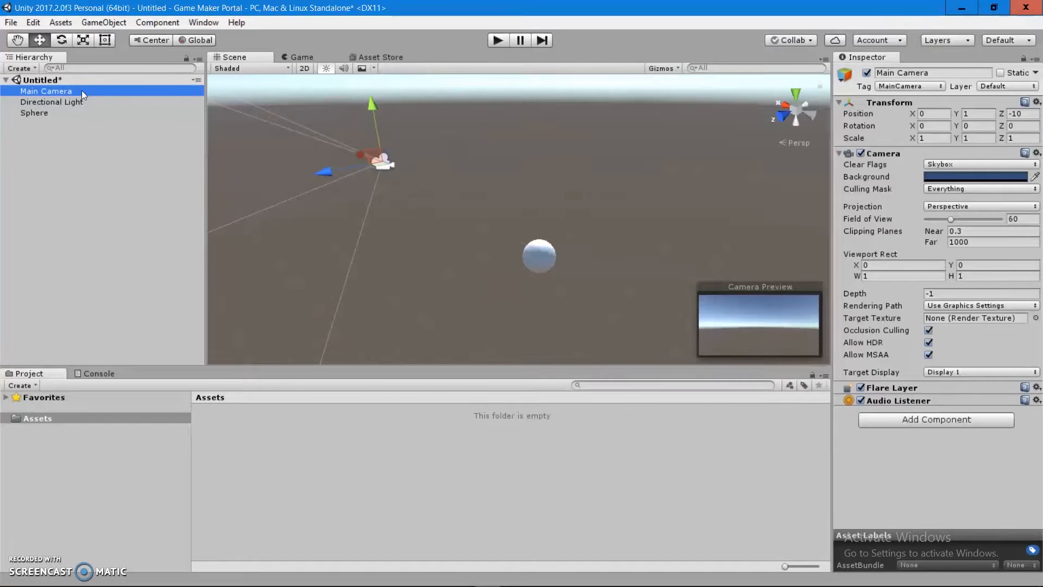
Duplicate the sphere three times and spread the copies apart, with Sphere (2) at about X -1.5, Z -5.25.
alt+drag(356, 161, 375, 198)
click(663, 252)
key(ctrl+d)
key(ctrl+d)
key(ctrl+d)
click(497, 224)
drag(476, 252, 386, 291)
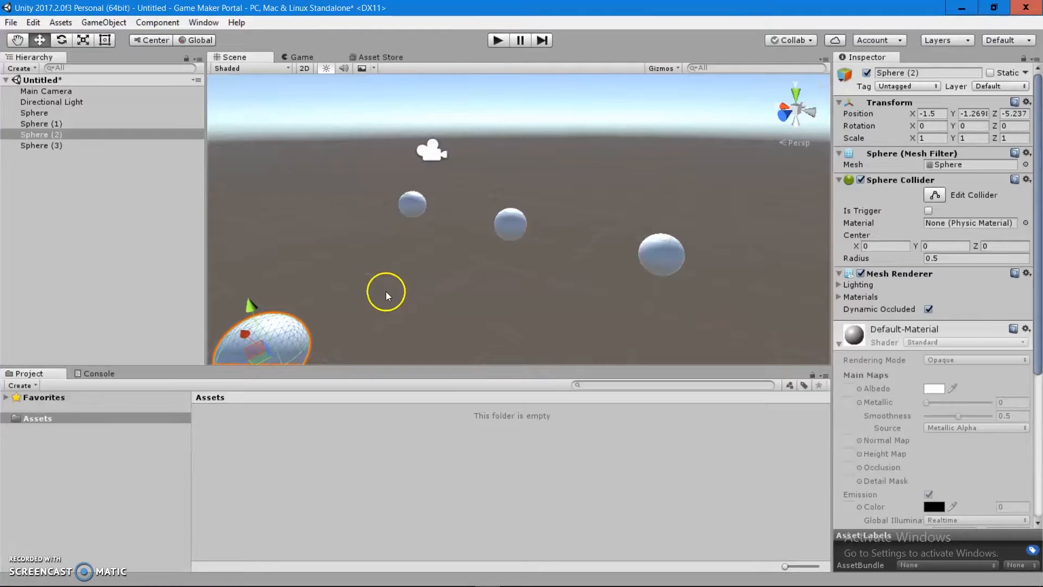
Add a 3D plane beneath the spheres, scale it uniformly to about 3.72, and clear the selection.
click(104, 22)
mouse_move(126, 87)
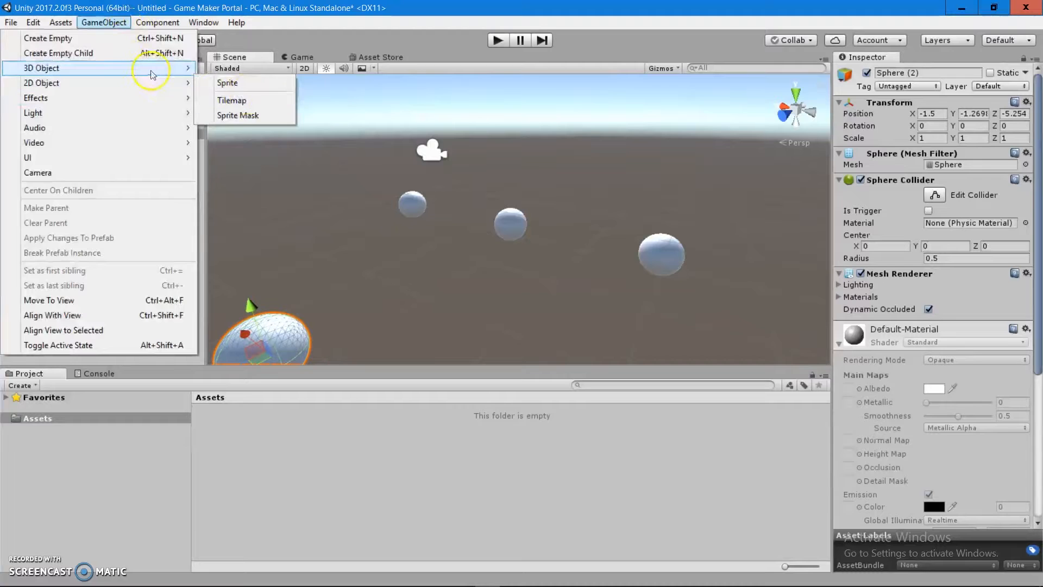
mouse_move(179, 67)
click(263, 128)
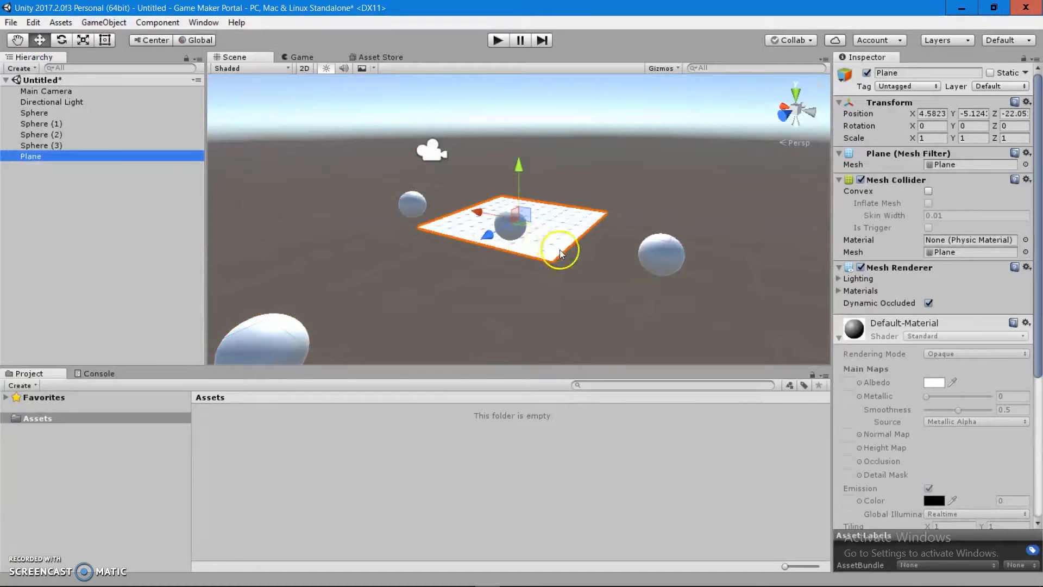
key(r)
drag(517, 223, 99, 172)
click(578, 161)
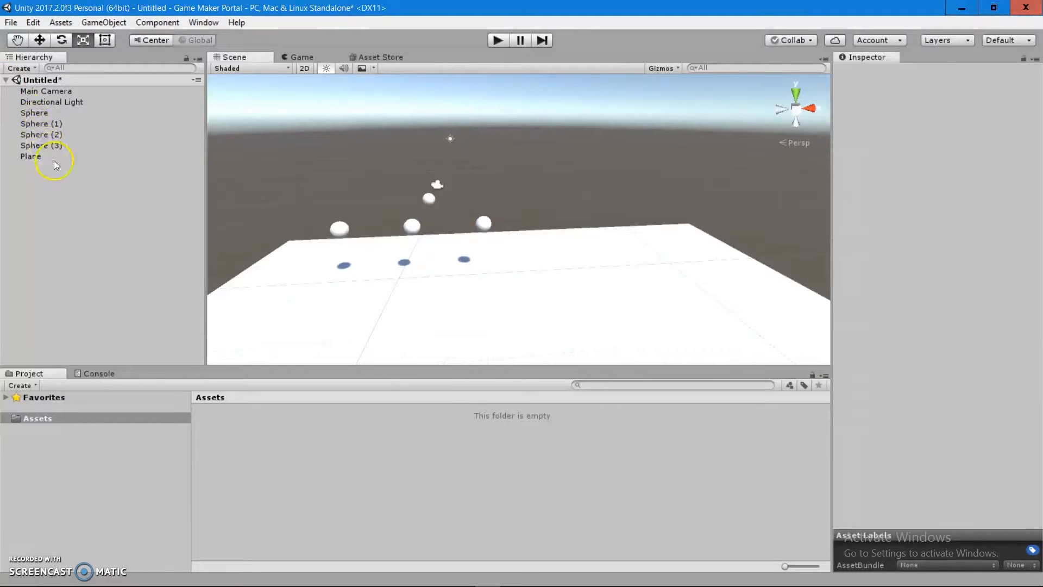
Move Sphere (2) directly below Directional Light in the Hierarchy and focus the Scene view on it.
drag(57, 135, 62, 107)
alt+drag(693, 212, 305, 178)
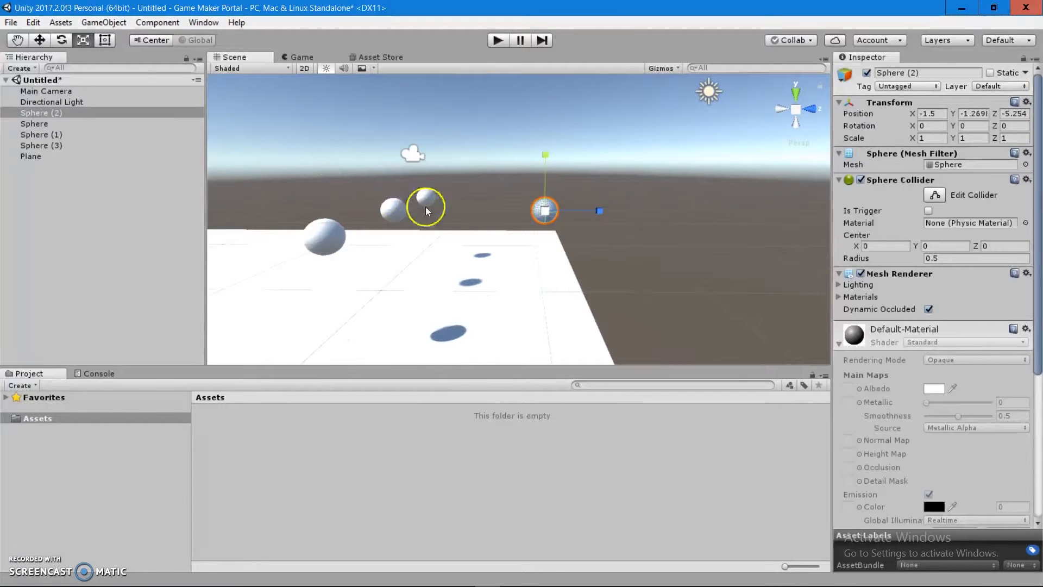
key(w)
key(f)
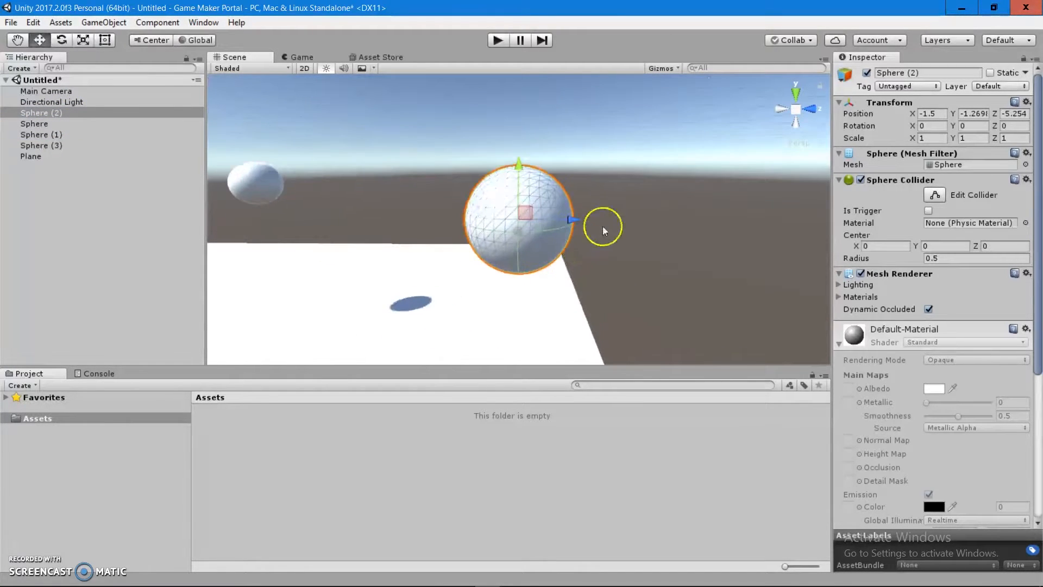
Focus the Scene view on the original Sphere, the Plane and the Main Camera one after another.
click(86, 124)
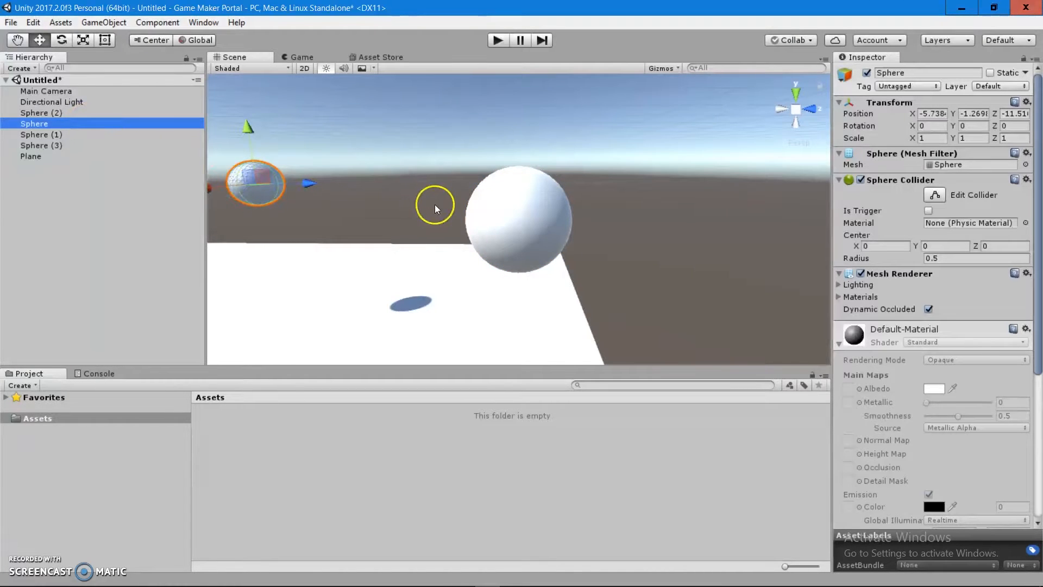
key(f)
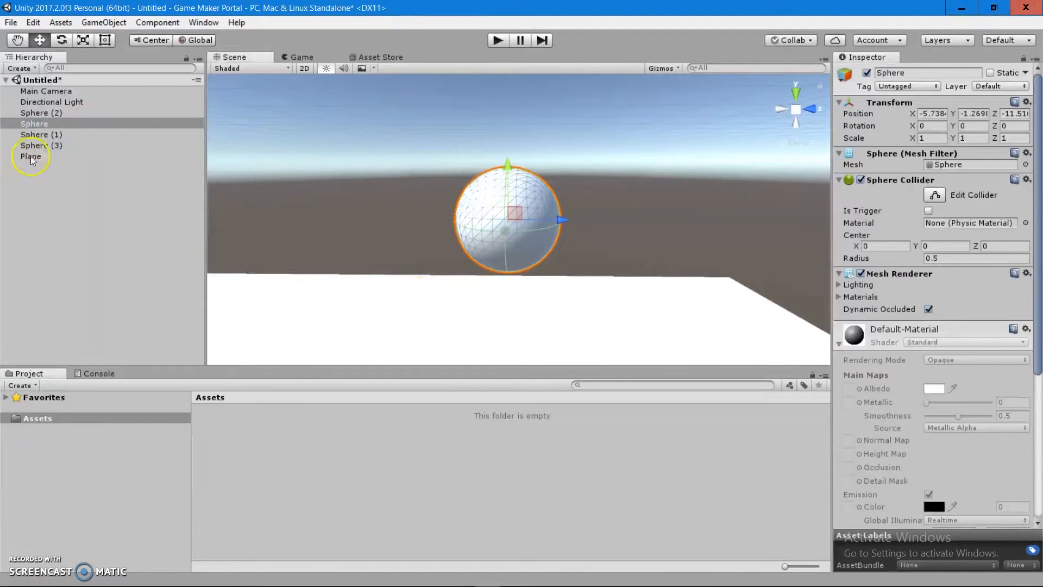
click(31, 156)
key(f)
alt+drag(444, 161, 479, 200)
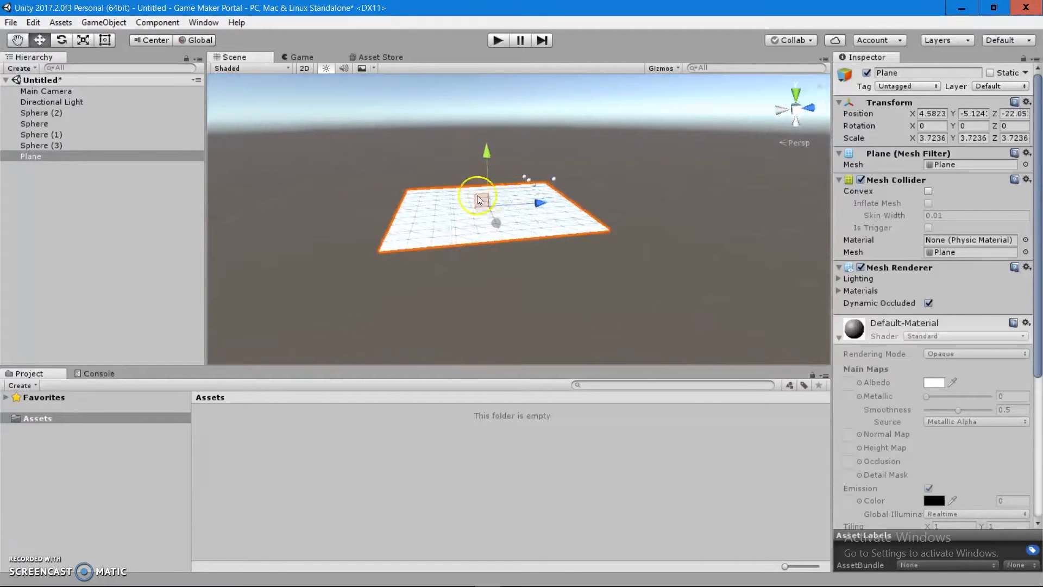
click(119, 91)
key(f)
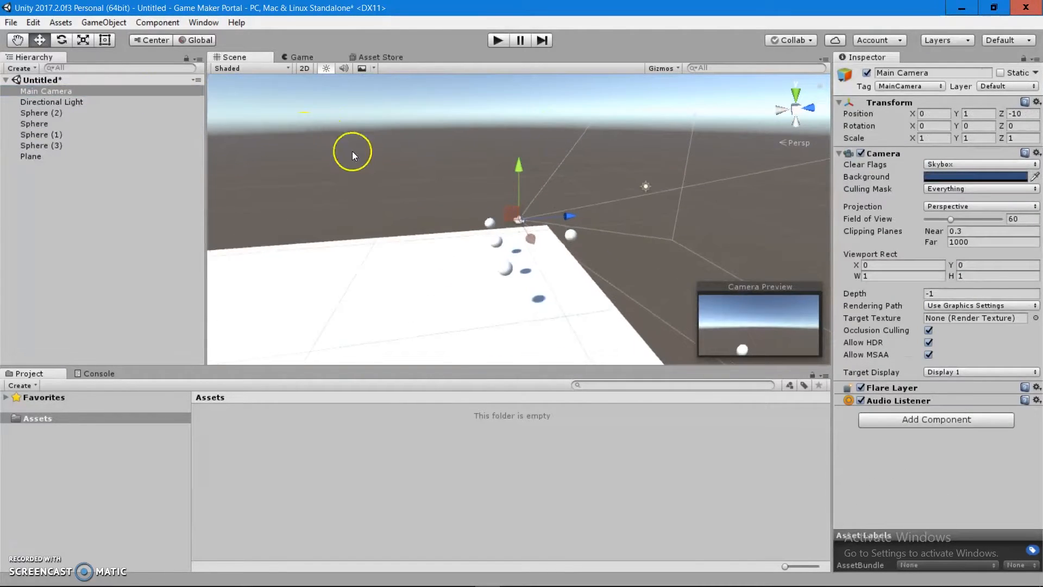
alt+drag(562, 211, 216, 188)
Move Sphere (2) across the plane to the far side of the row of other spheres and focus on it.
key(e)
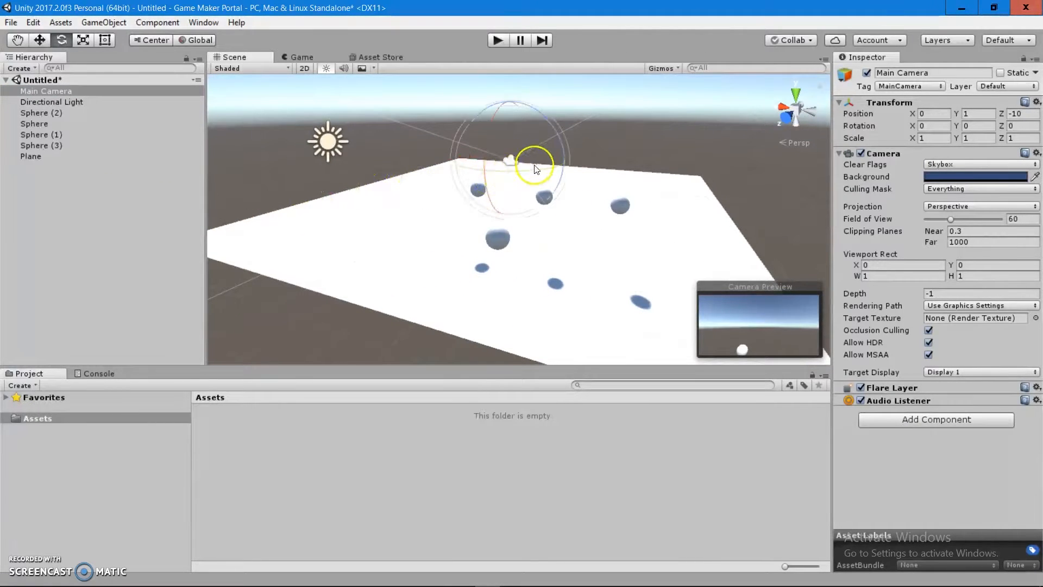
click(498, 238)
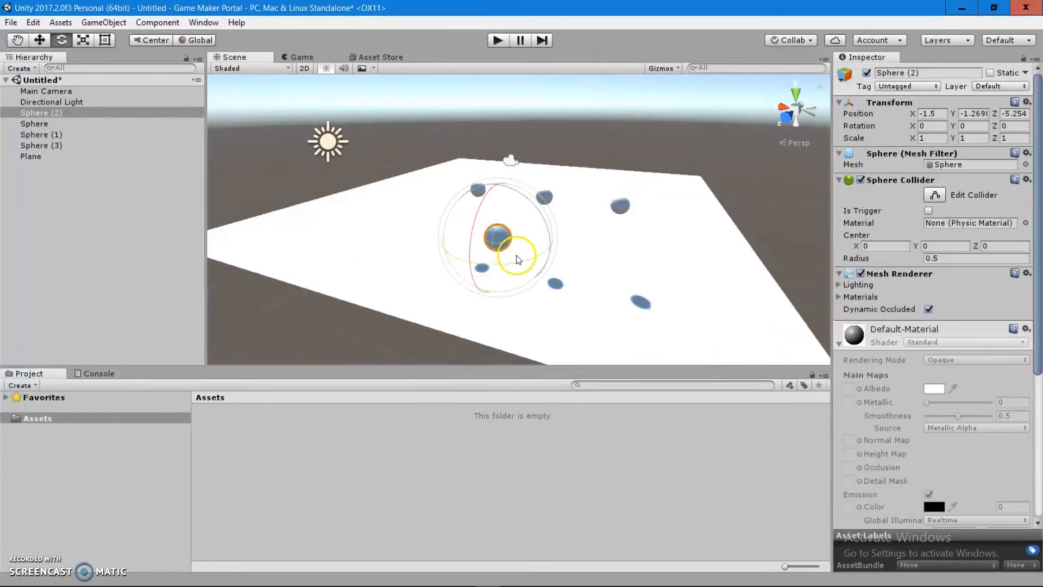
key(w)
drag(498, 246, 403, 153)
key(f)
Select Sphere (3) and the Plane in the Scene view to examine their Inspector properties.
right_drag(487, 188, 214, 209)
click(558, 186)
click(526, 189)
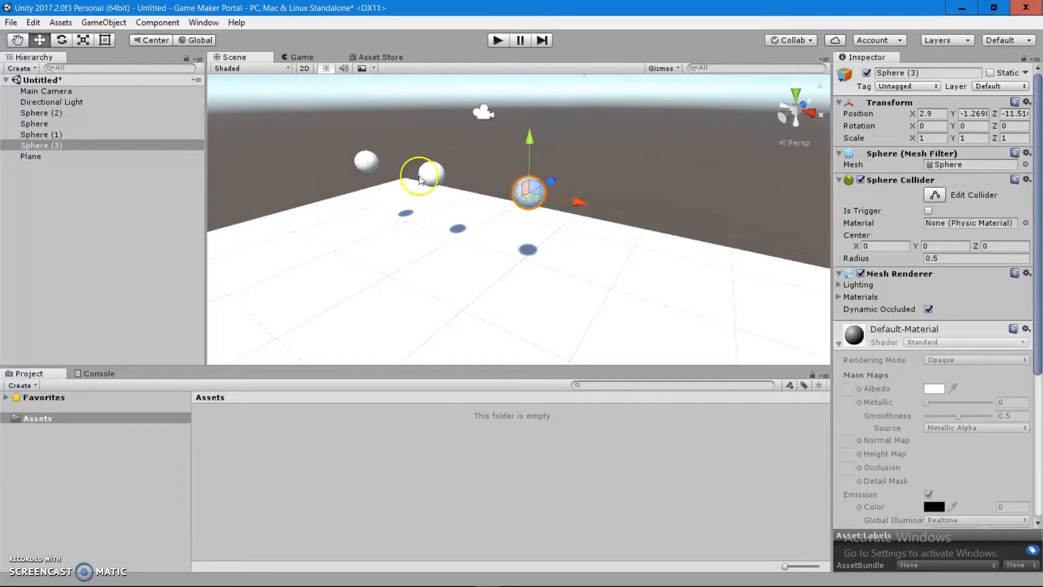
click(495, 138)
right_drag(463, 156, 699, 168)
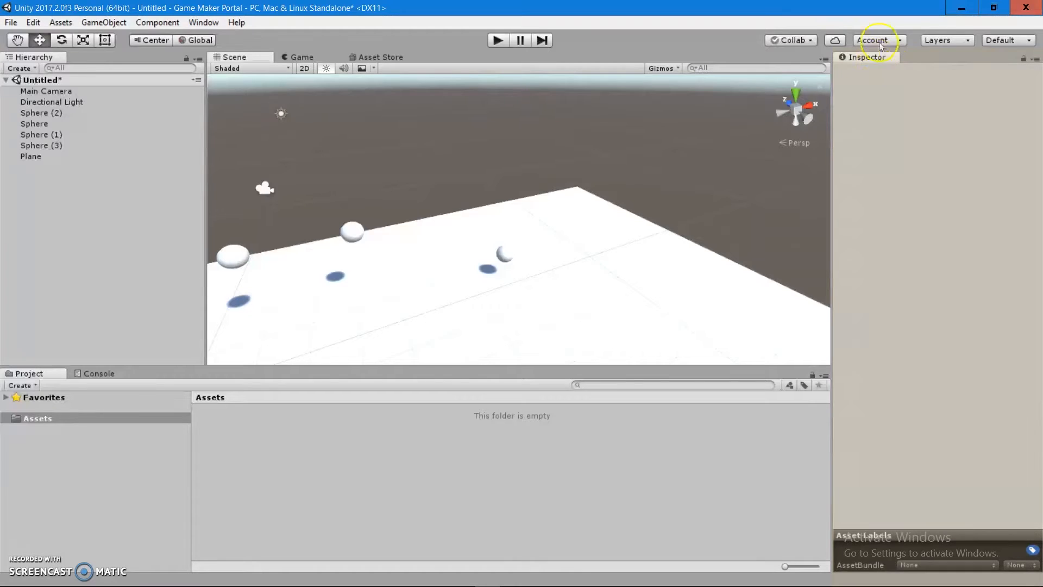
click(656, 270)
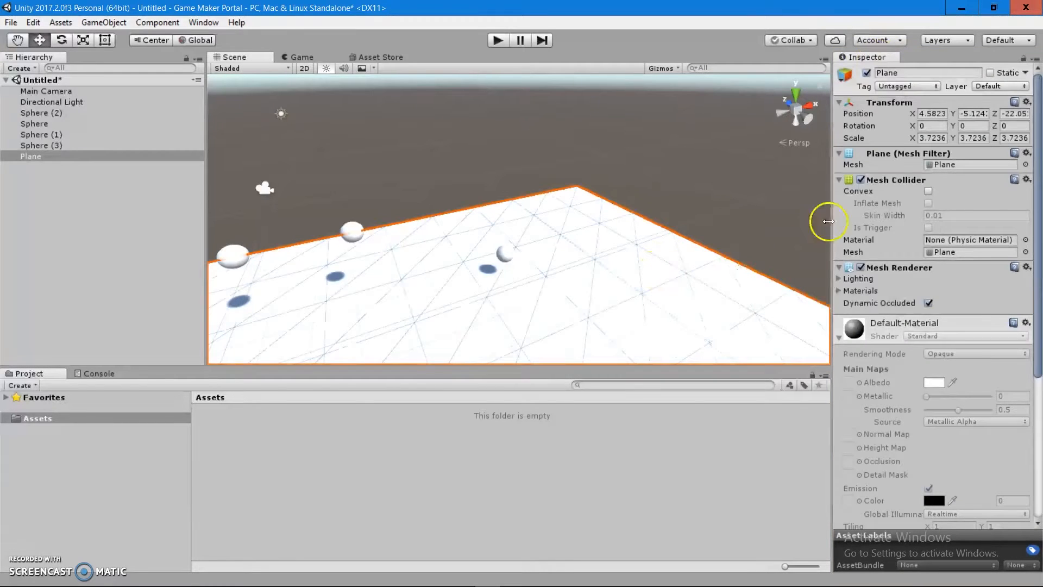
mouse_move(1037, 121)
mouse_down()
mouse_move(1037, 167)
mouse_move(1037, 121)
mouse_up()
Lower the Directional Light's intensity to about 0.61.
click(71, 102)
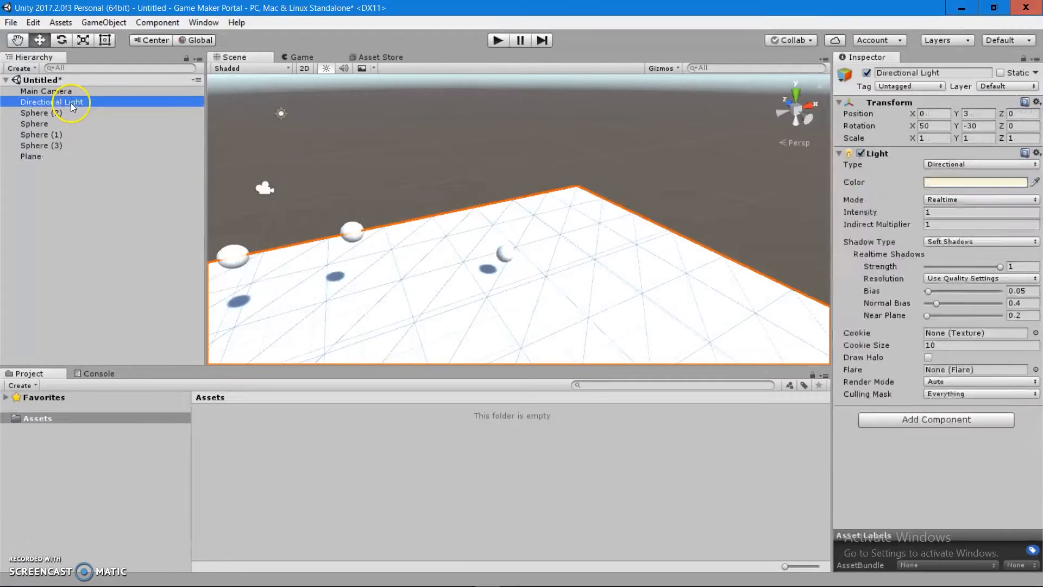
mouse_move(893, 217)
mouse_down()
mouse_move(861, 217)
mouse_move(899, 217)
mouse_move(874, 218)
mouse_up()
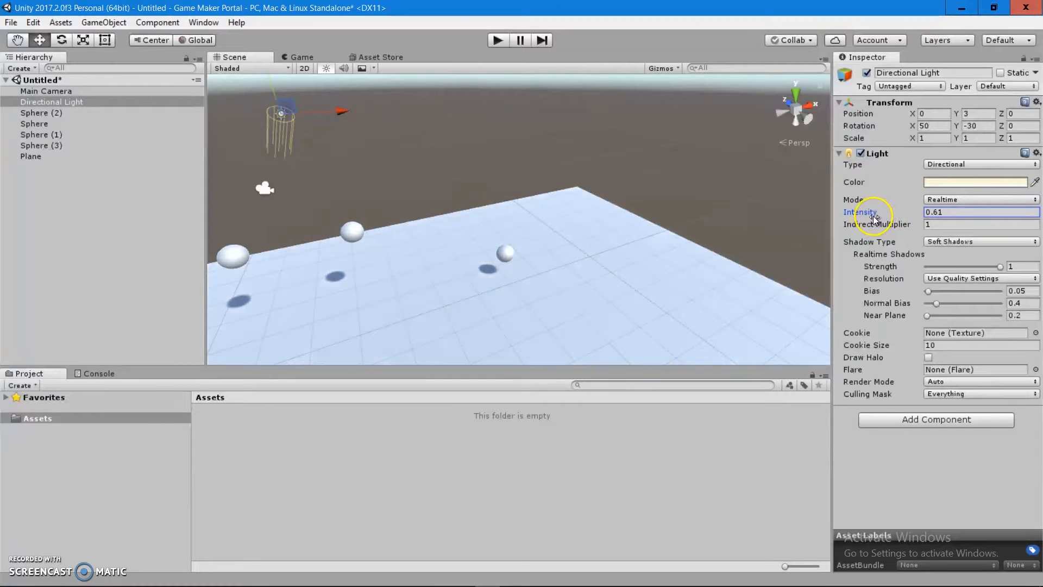
right_drag(666, 272, 646, 262)
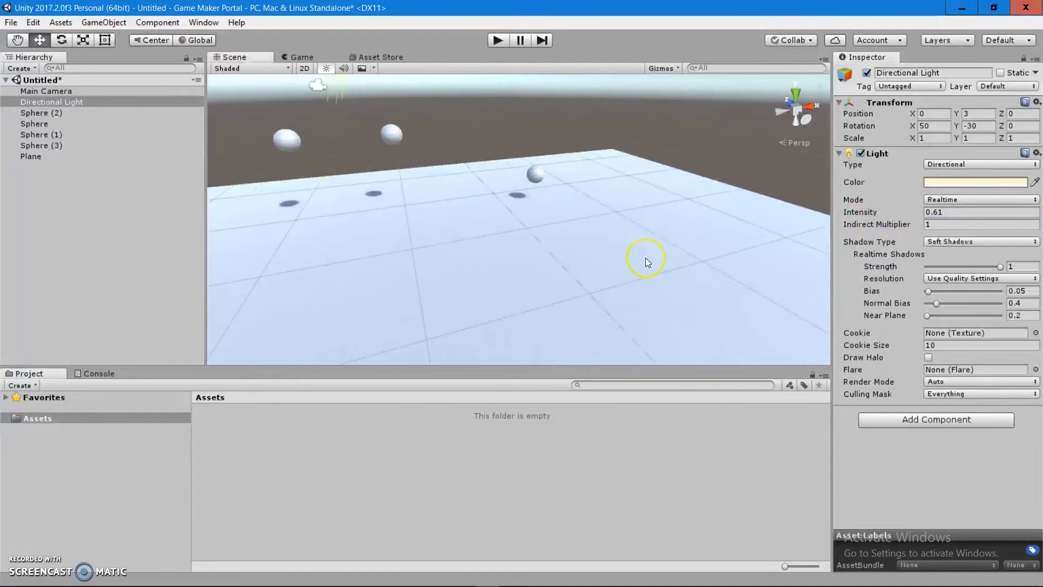
Change the Directional Light's color to a darker, muted yellow.
click(943, 181)
mouse_move(83, 126)
mouse_down()
mouse_move(58, 102)
mouse_move(63, 87)
mouse_up()
drag(189, 136, 180, 118)
mouse_move(128, 98)
mouse_down()
mouse_move(111, 126)
mouse_move(48, 95)
mouse_move(51, 117)
mouse_move(152, 163)
mouse_move(134, 157)
mouse_move(93, 104)
mouse_up()
click(174, 168)
right_drag(603, 199, 445, 226)
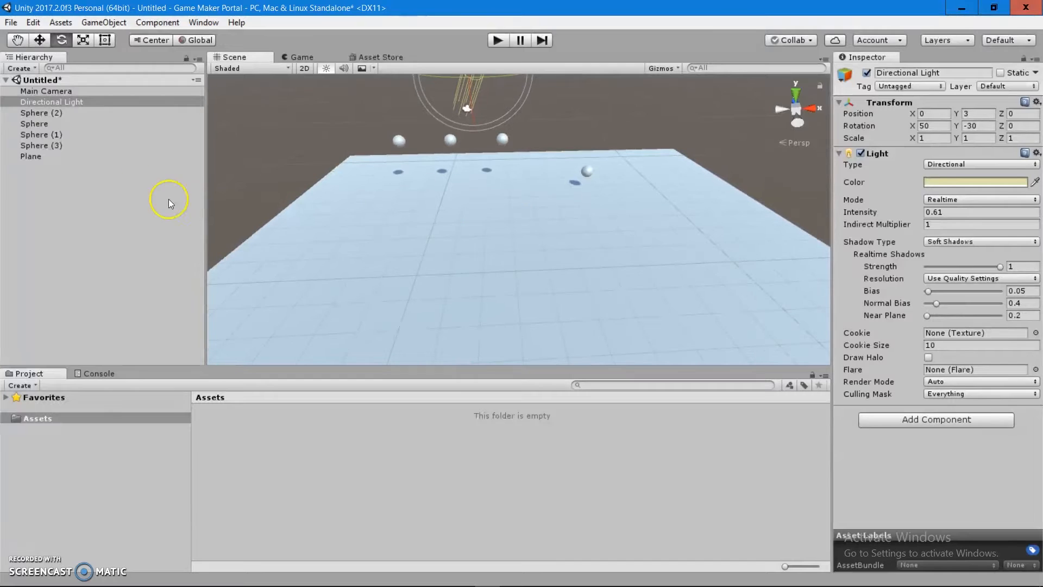
Scale the Plane to about X 5.66, Y 6.37 and Z 9.58, frame it in the Scene view, and deselect it.
double_click(82, 158)
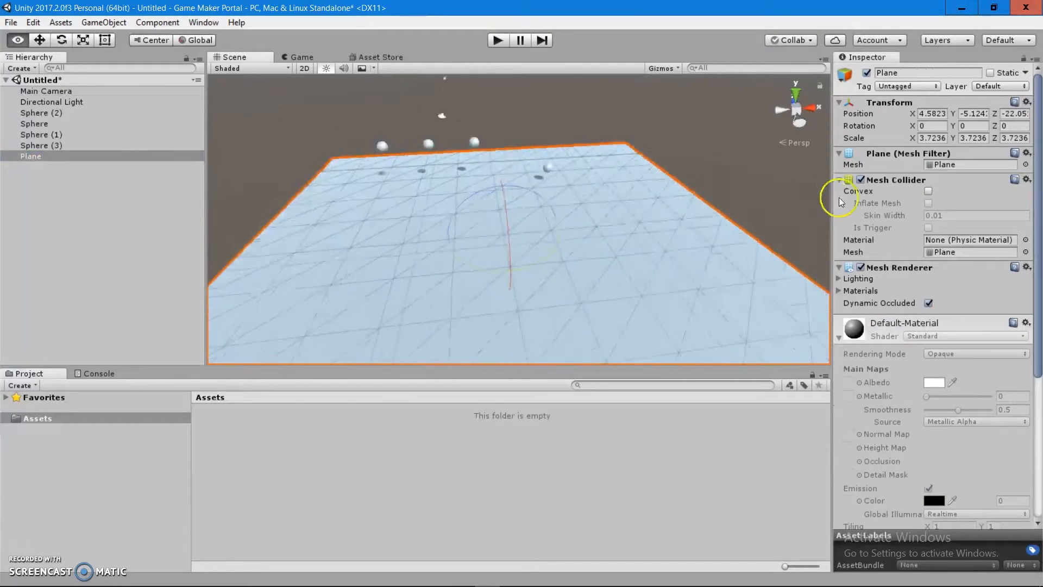
drag(913, 141, 958, 139)
drag(957, 143, 1032, 137)
right_click(7, 156)
right_drag(332, 118, 78, 105)
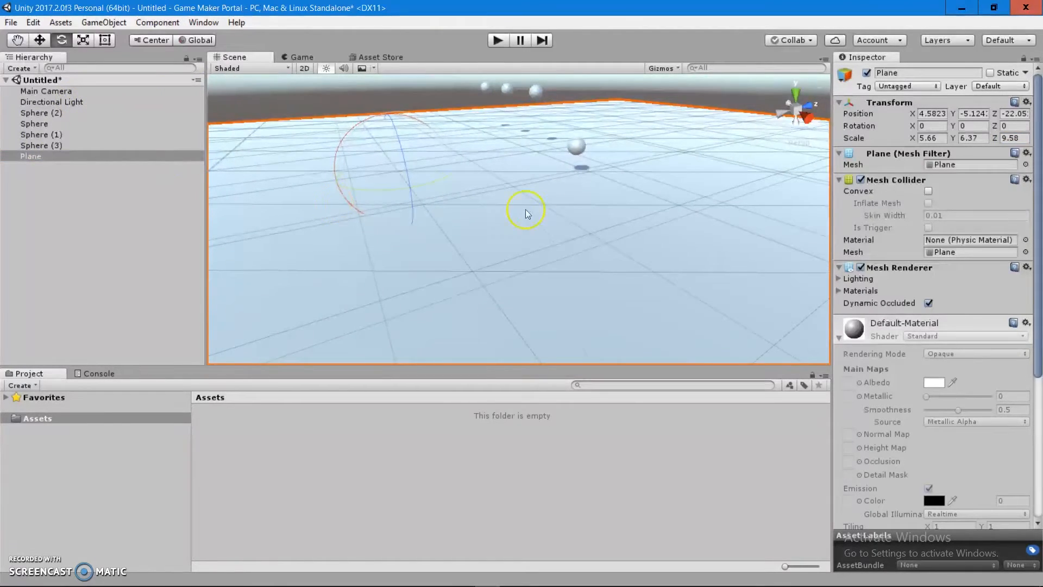
key(f)
click(635, 149)
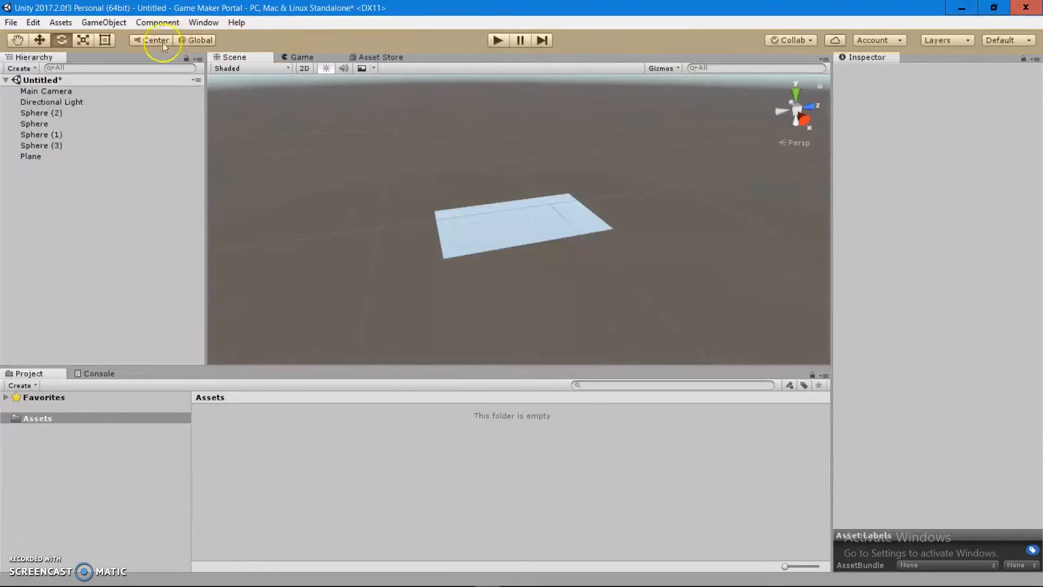
Select the Plane and compare the Hand, Move, Rotate and Scale tools on it.
click(22, 41)
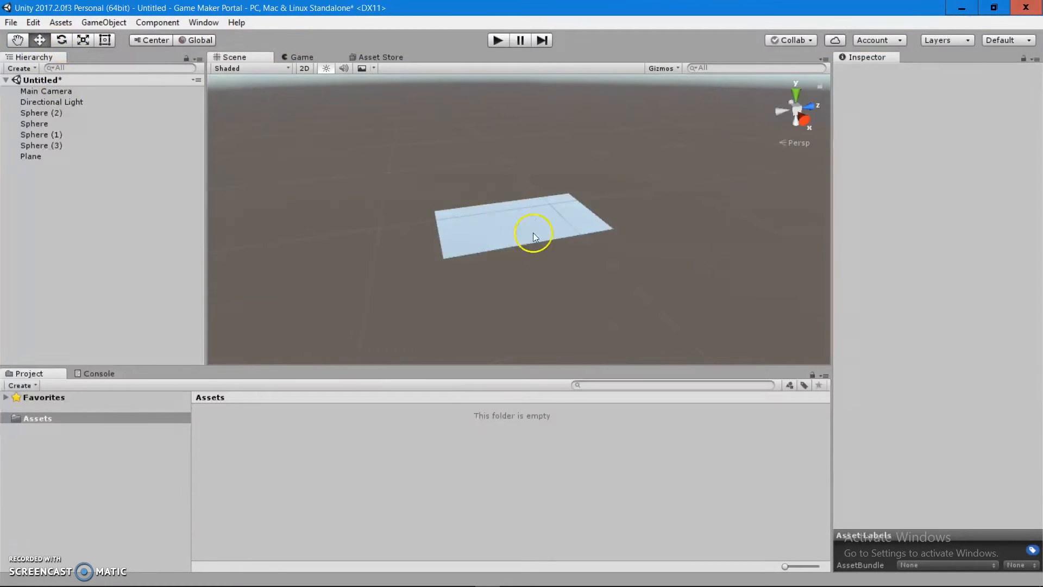
click(539, 237)
click(18, 40)
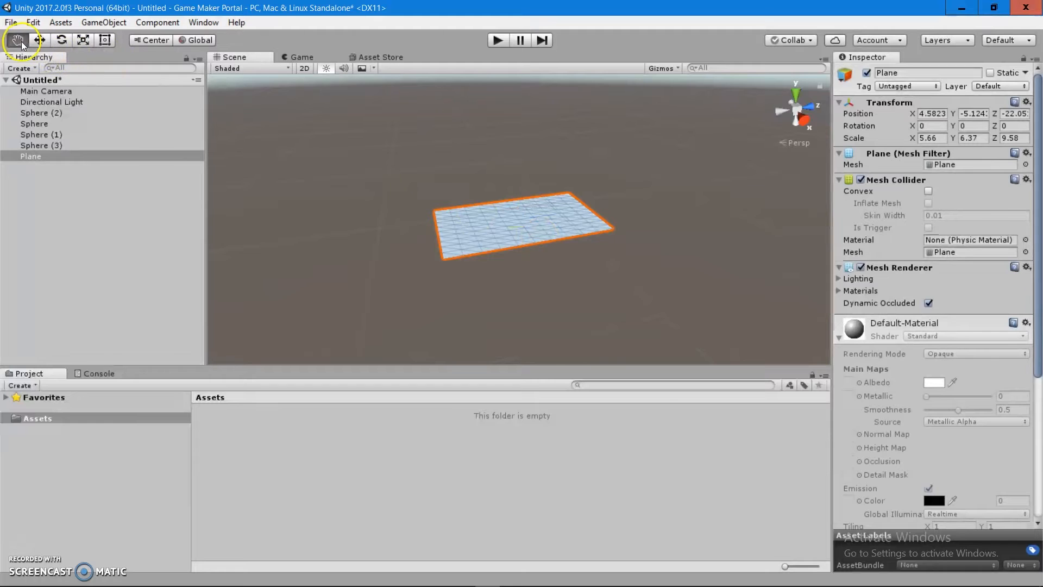
click(39, 43)
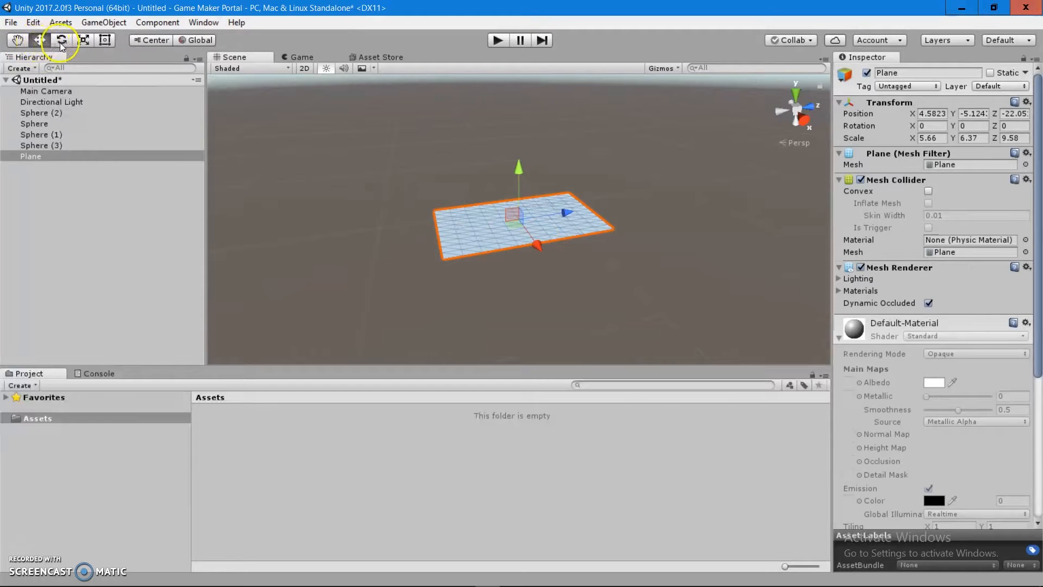
click(61, 41)
click(86, 41)
click(62, 40)
mouse_move(565, 229)
mouse_down()
mouse_move(562, 239)
mouse_move(565, 230)
mouse_up()
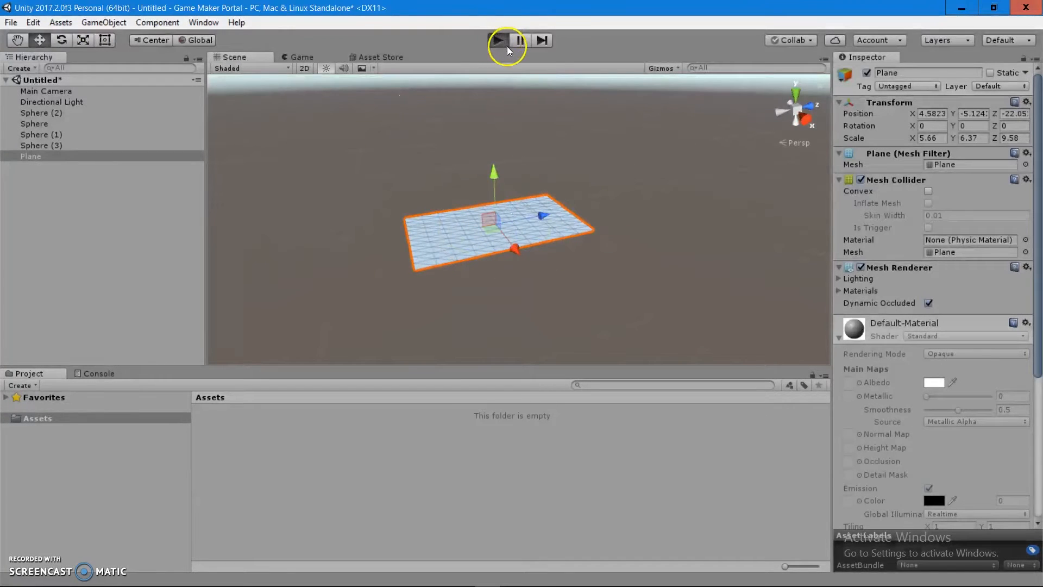
Run the scene in Play mode and stop it, and look over the Account options.
click(498, 41)
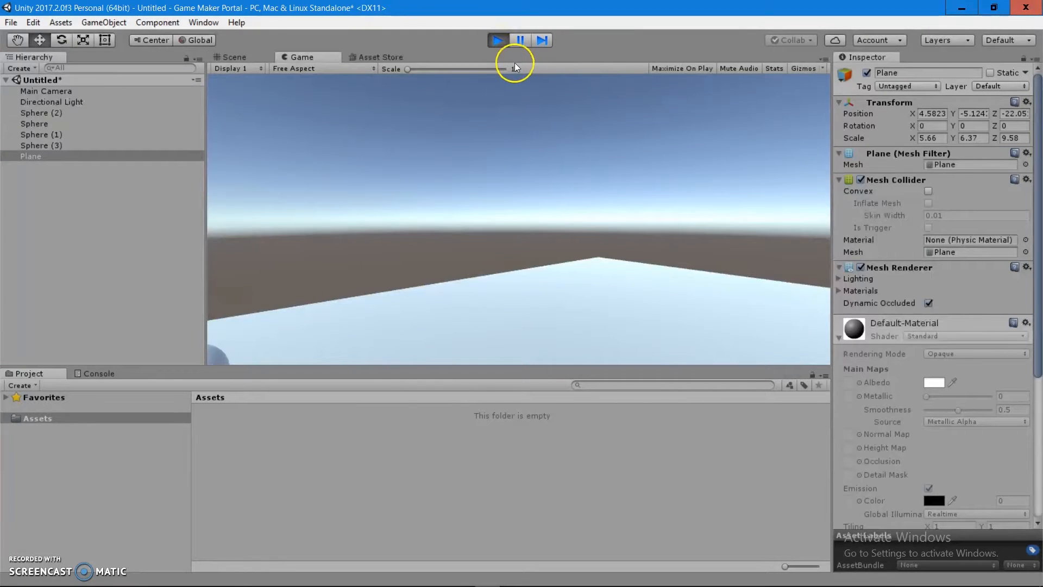
click(498, 41)
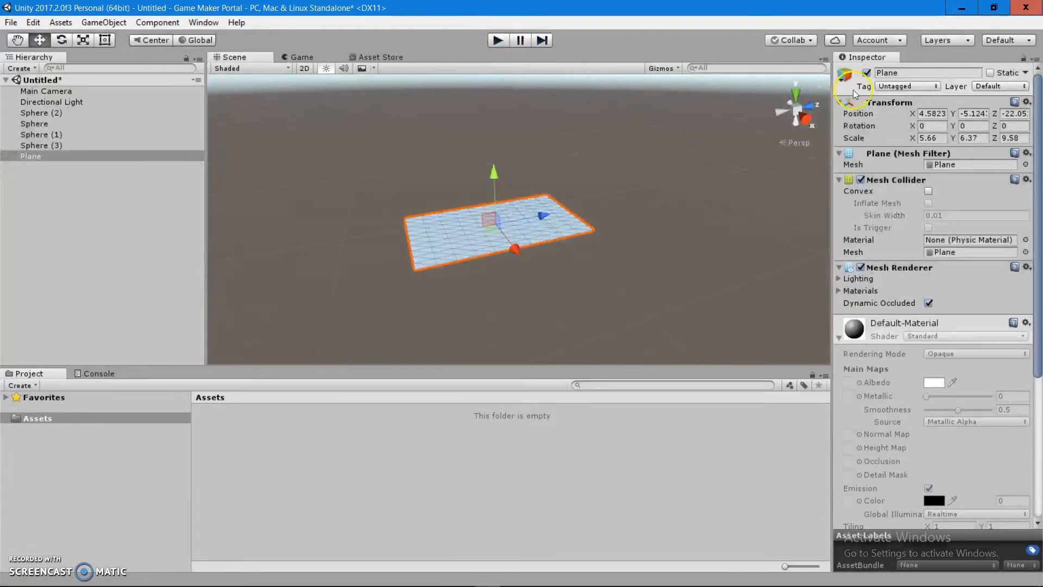
click(865, 42)
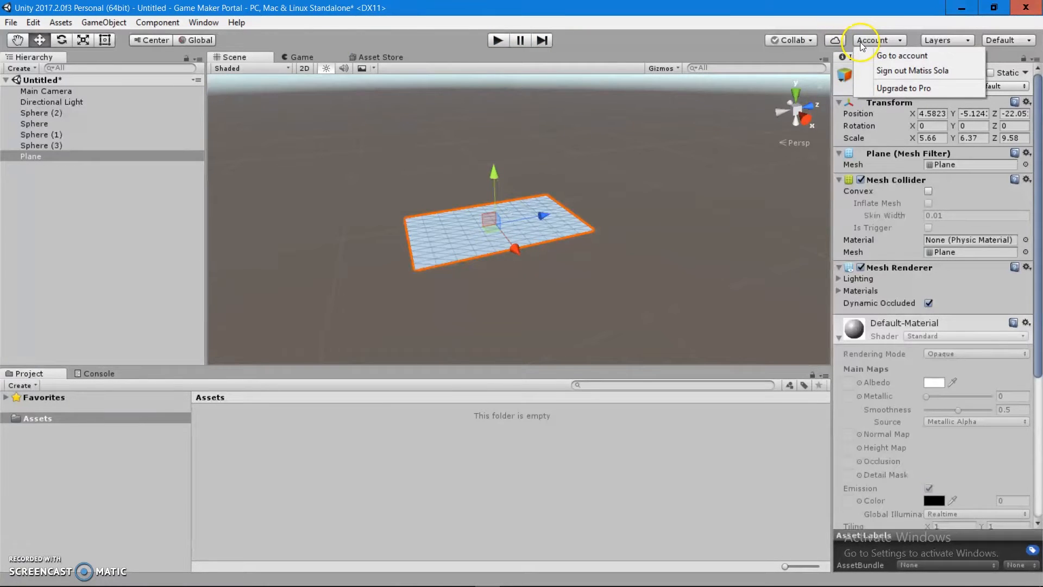
click(690, 47)
Set the visible layers to Nothing and back to Everything.
click(951, 41)
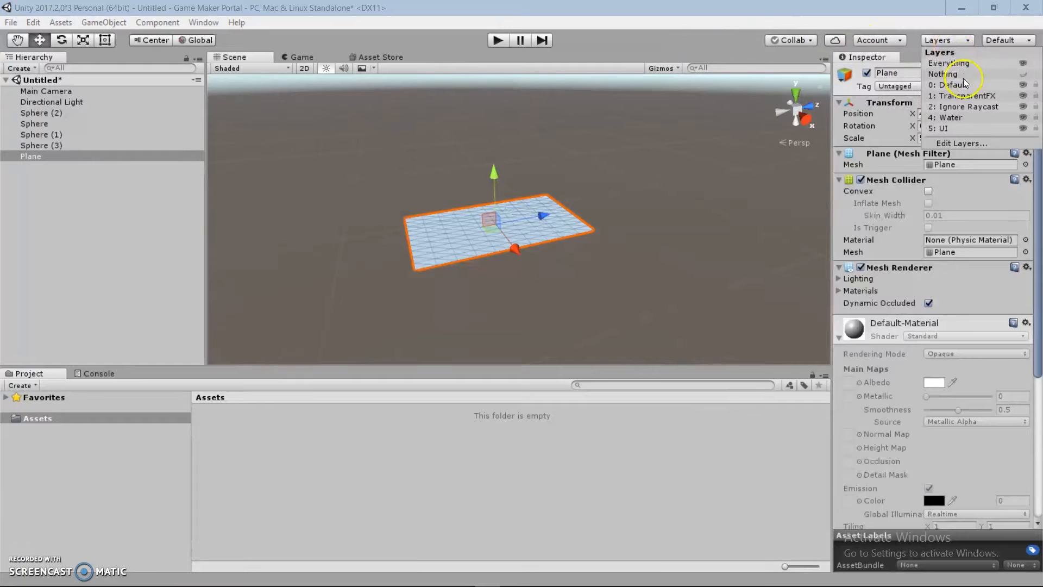
click(951, 74)
click(956, 38)
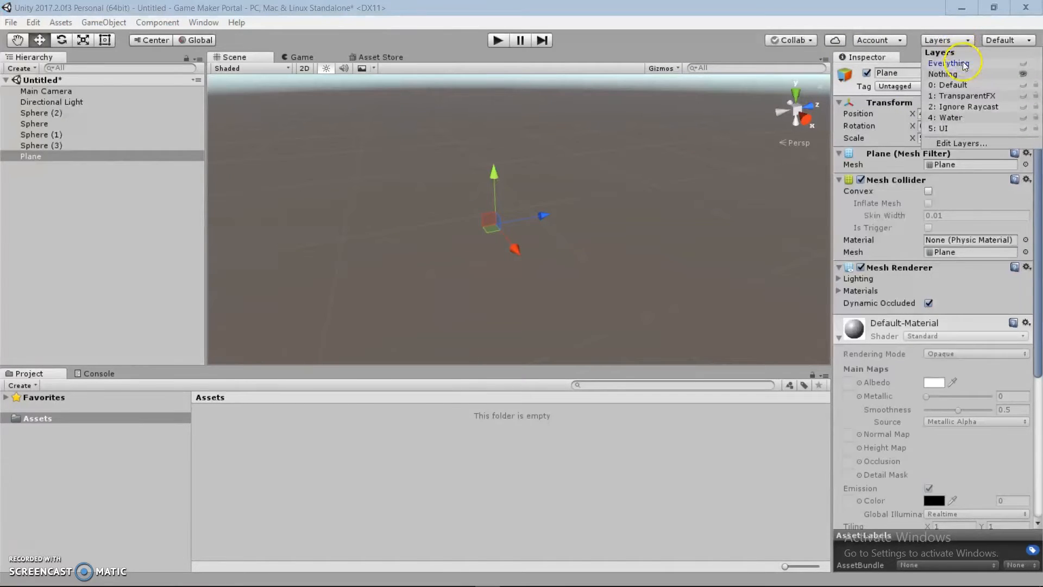
click(964, 64)
click(697, 55)
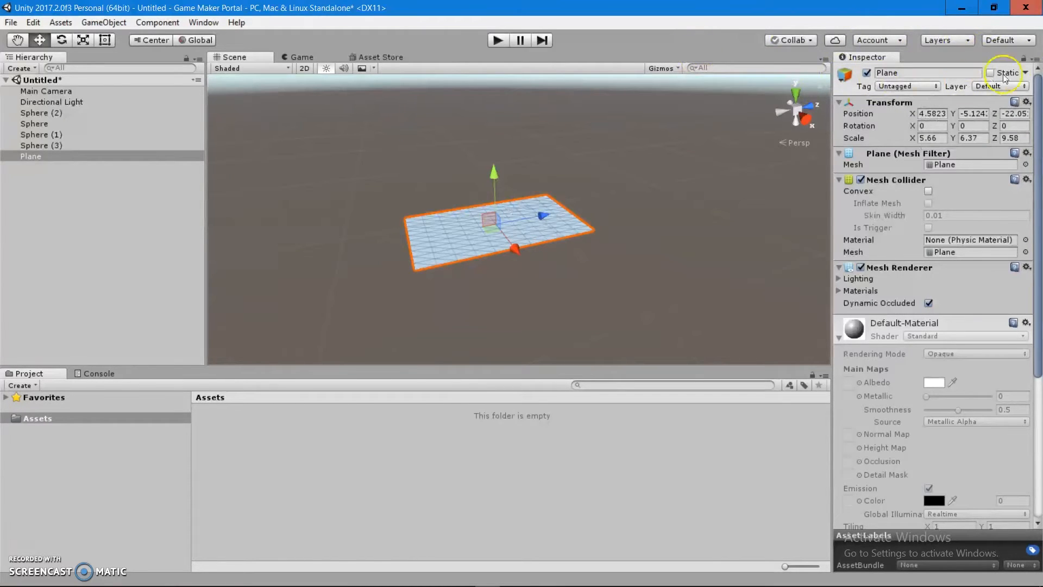
Preview the 2 by 3, 4 Split, Tall and Wide window layouts one after another.
click(1004, 40)
click(999, 53)
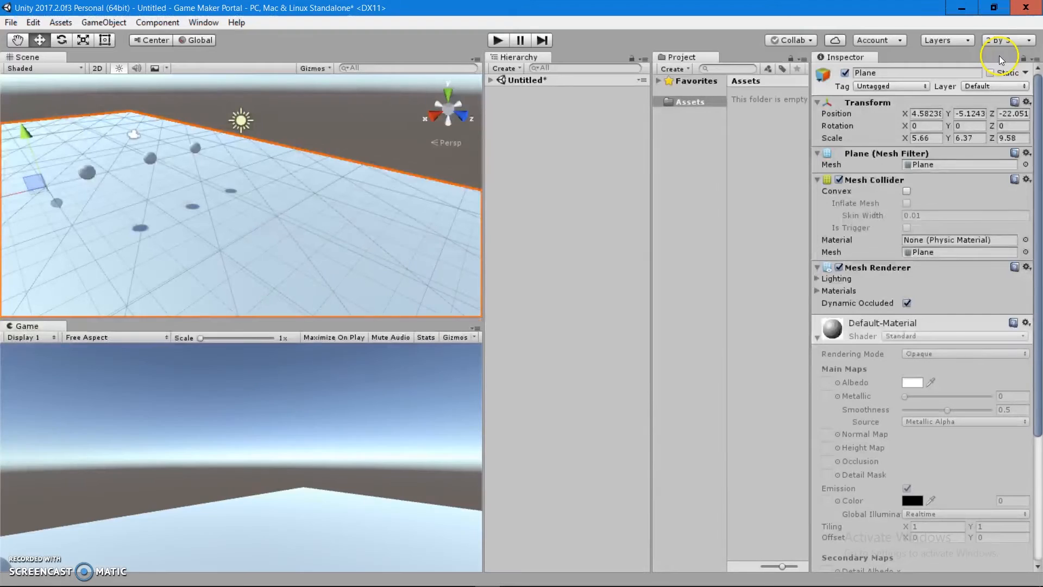
click(1005, 40)
click(993, 67)
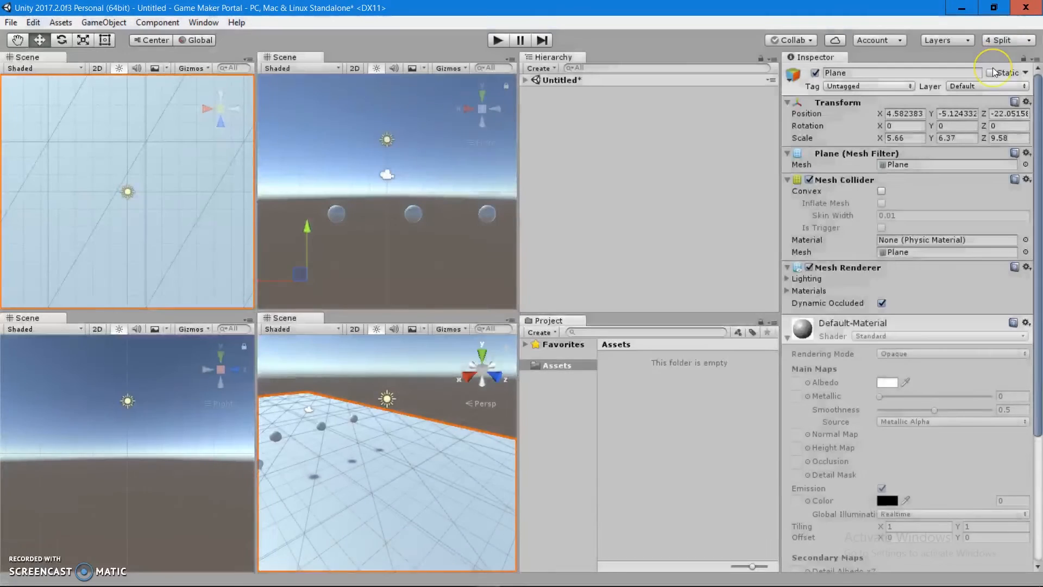
click(1002, 41)
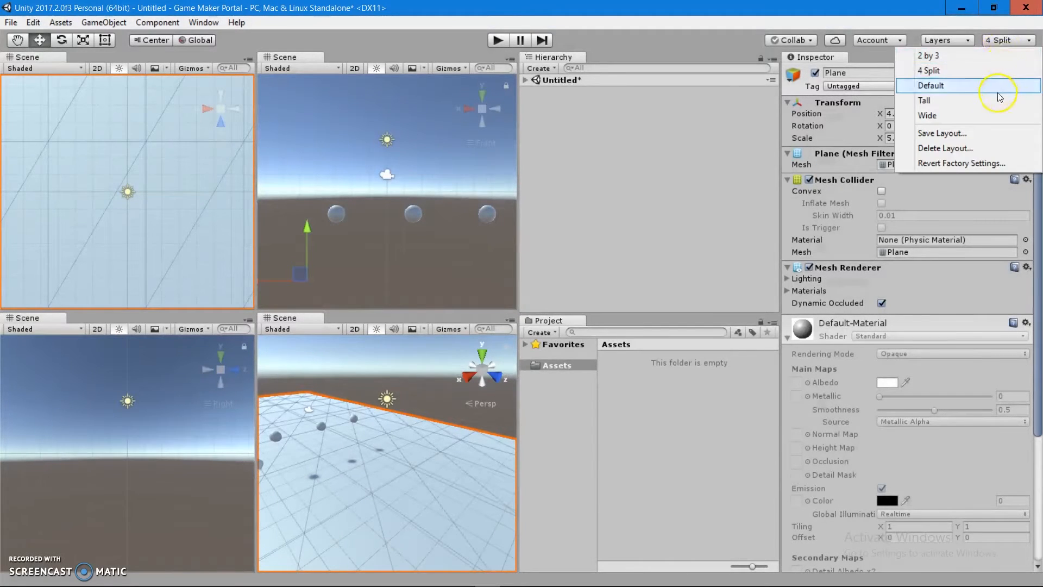
click(1002, 90)
click(1004, 41)
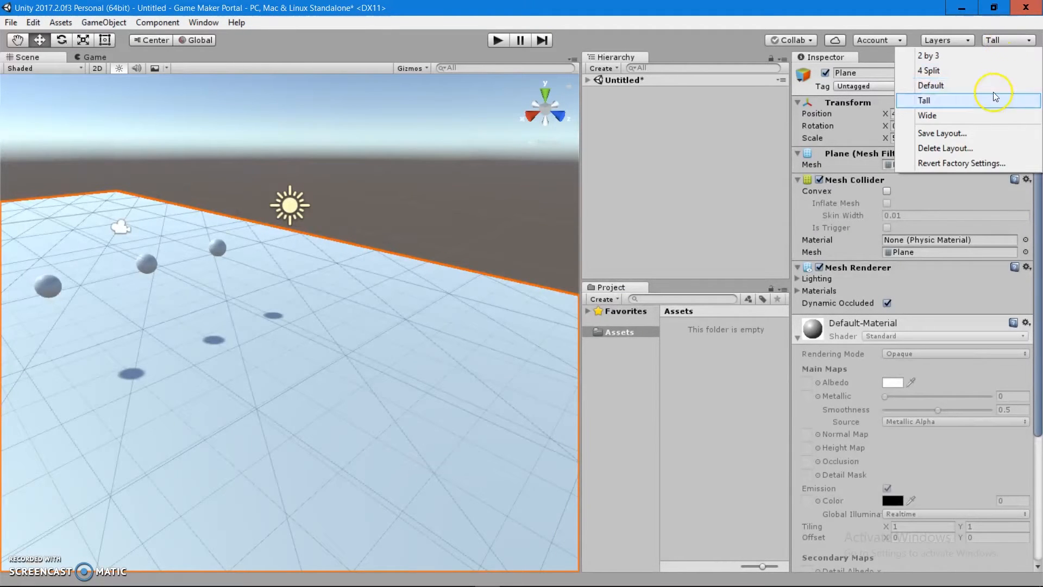
click(994, 115)
Save the current window layout as "My favourite".
click(998, 41)
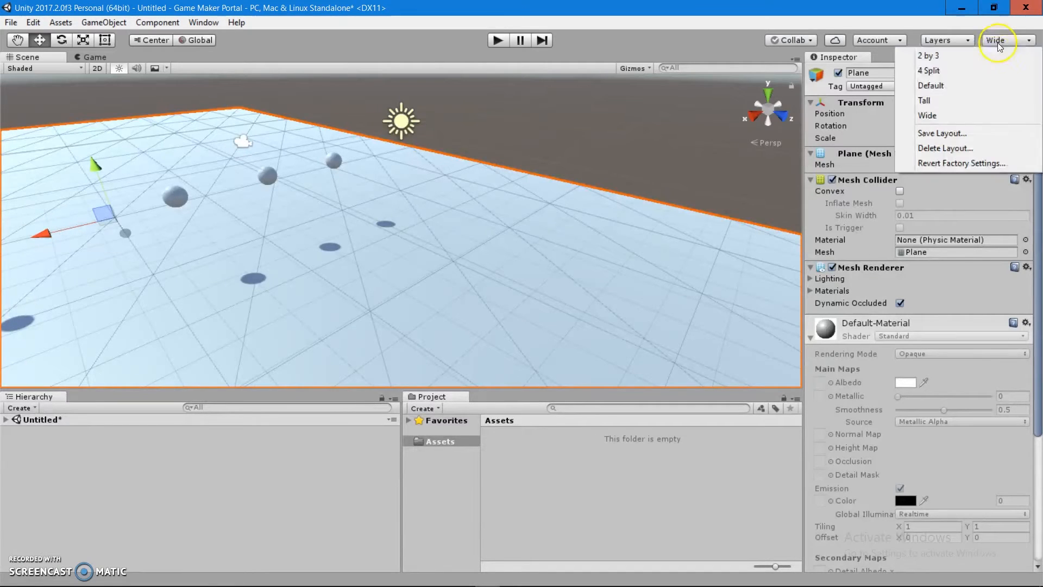
click(982, 138)
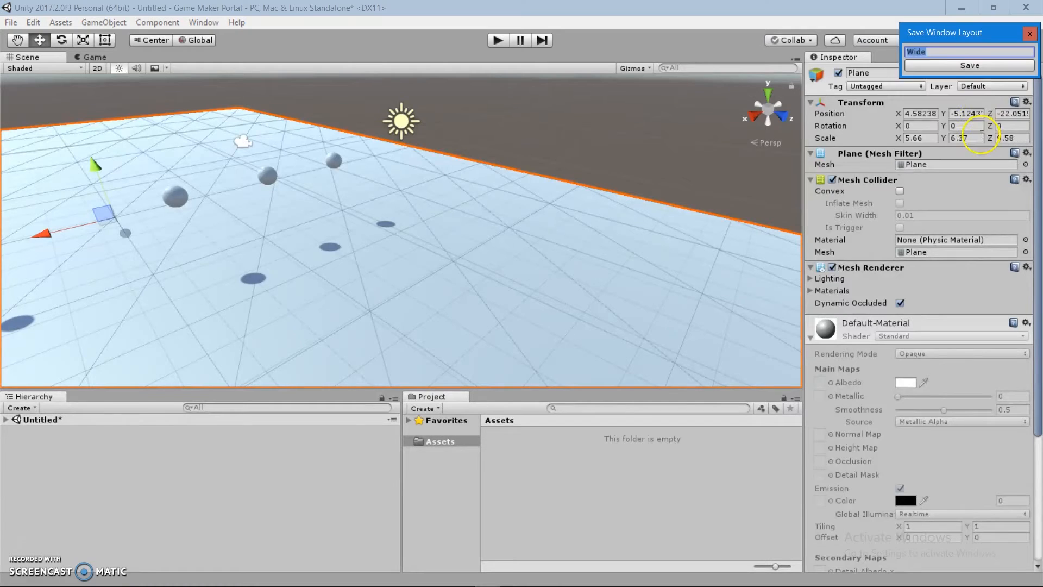
drag(962, 39, 571, 165)
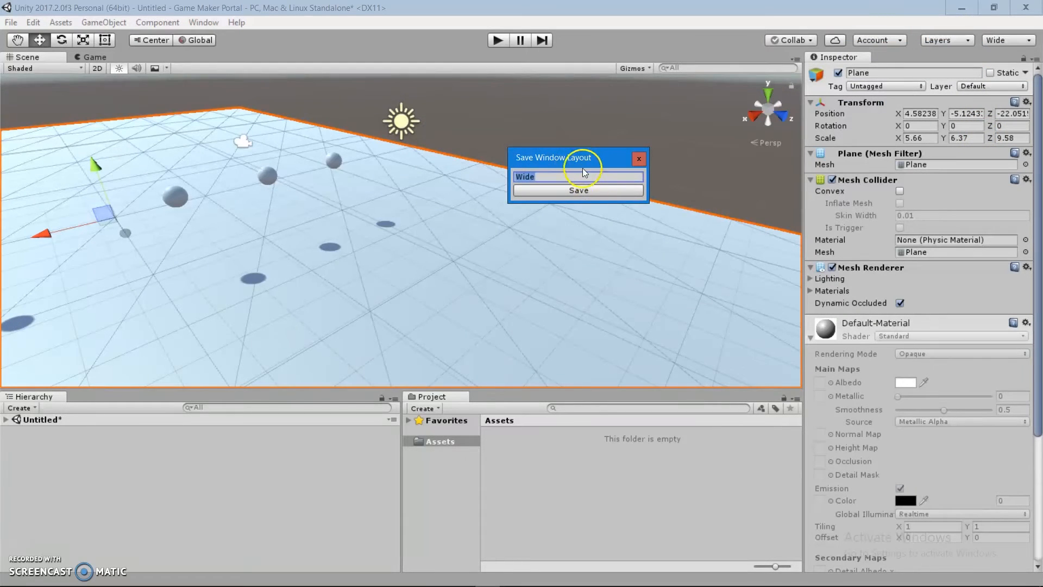
text(My favourit)
click(581, 190)
Revert all window layouts to the factory settings.
click(957, 127)
click(1009, 48)
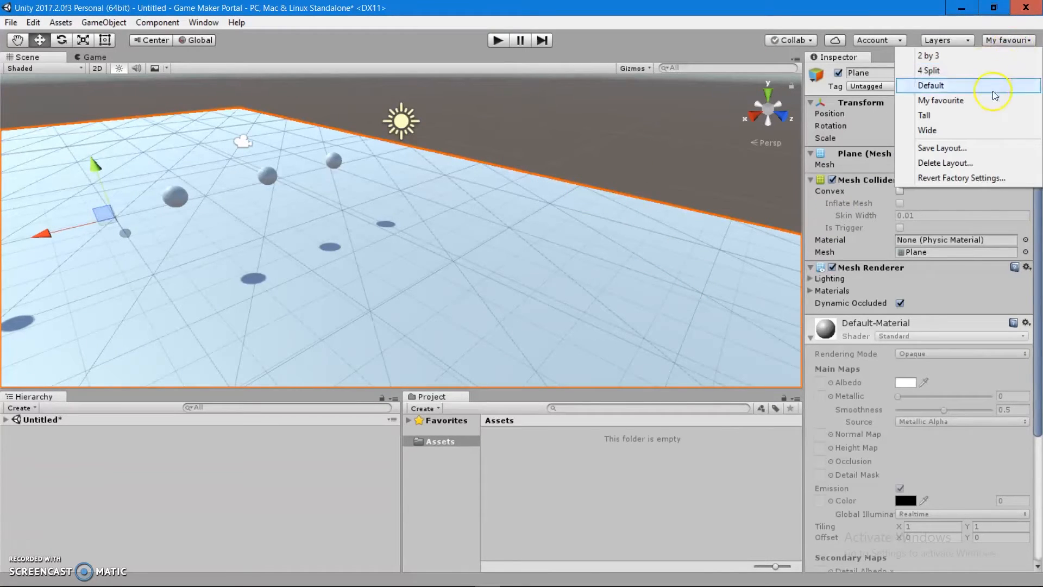
click(983, 179)
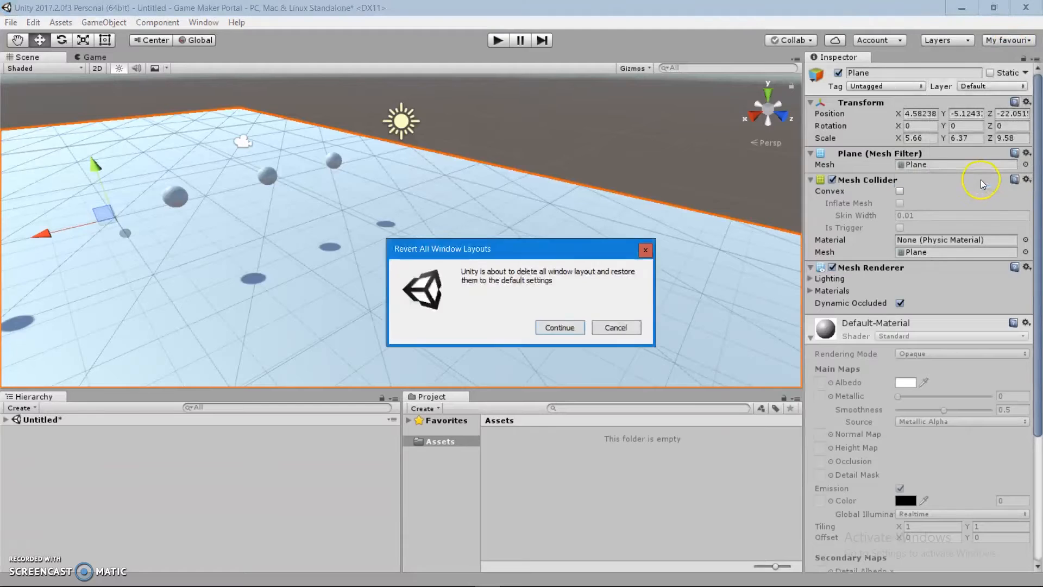
click(572, 328)
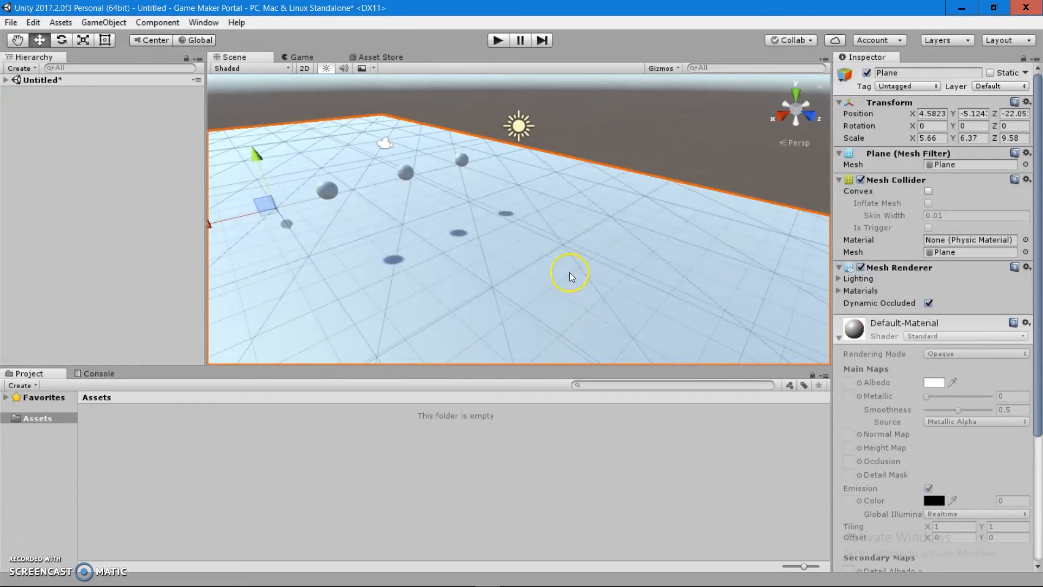
Look over the tab options of the Inspector and the Scene view.
alt+drag(502, 198, 1035, 193)
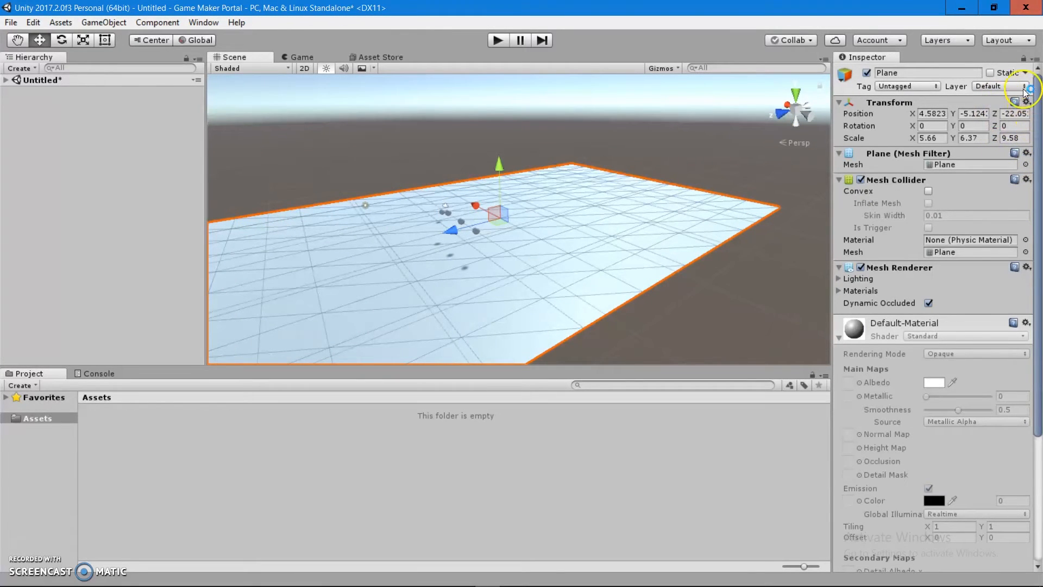
click(1035, 58)
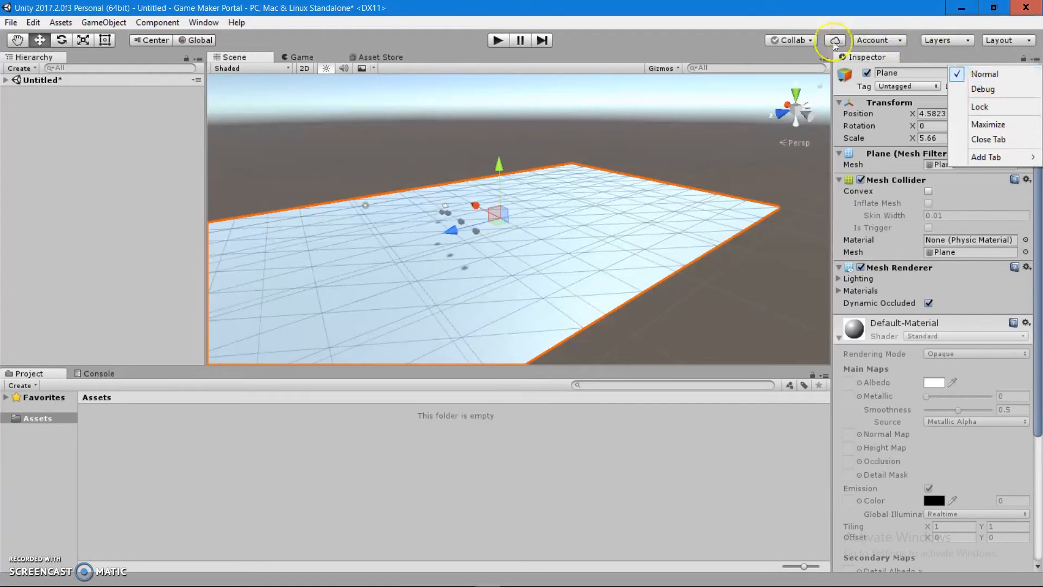
click(711, 53)
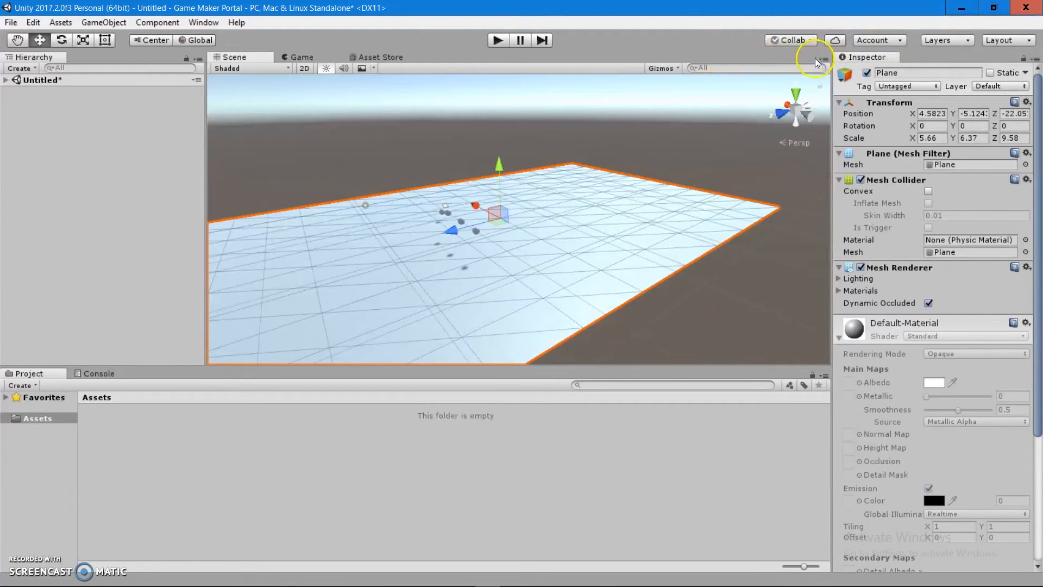
click(821, 60)
click(712, 48)
Select three neighbouring spheres, duplicate them, and move the copies along Z to about -9.1 as a second row.
alt+drag(660, 154, 198, 140)
click(266, 191)
shift+click(565, 175)
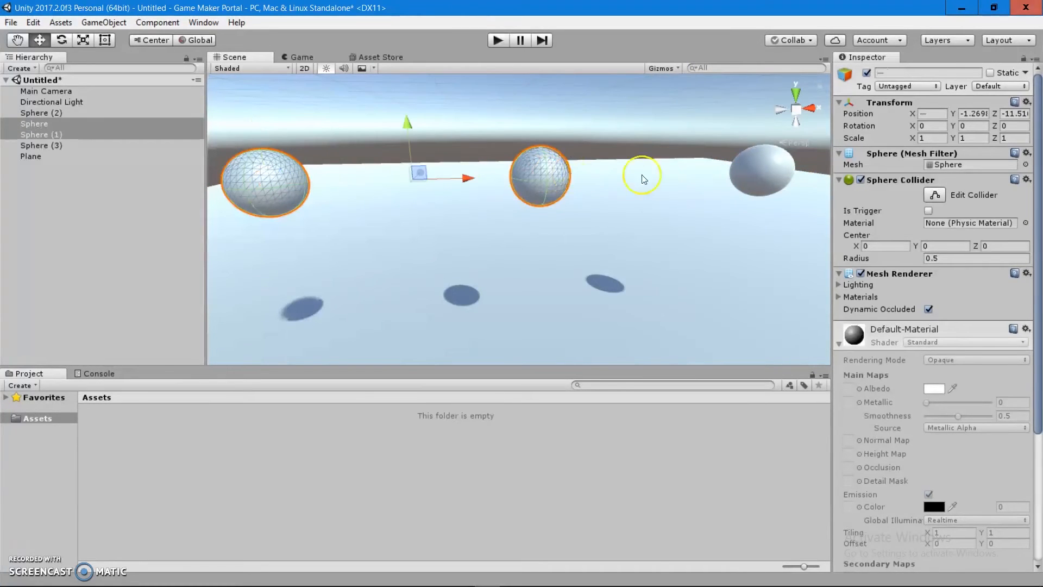
shift+click(761, 170)
alt+drag(664, 286, 539, 183)
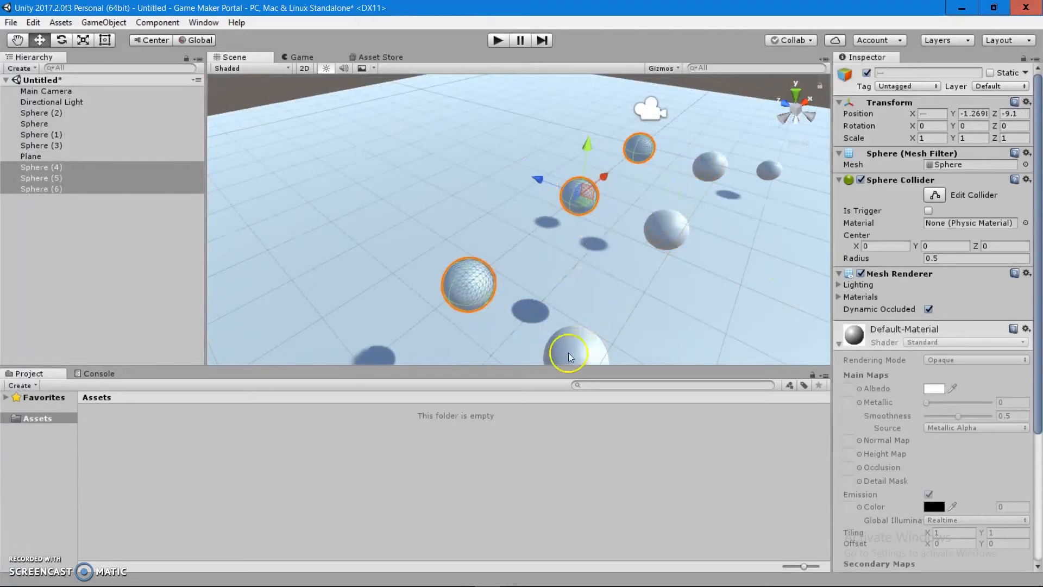
Select only Sphere (4), Sphere (5) and Sphere (6), duplicate them, and move the new copies away from that row.
shift+click(60, 134)
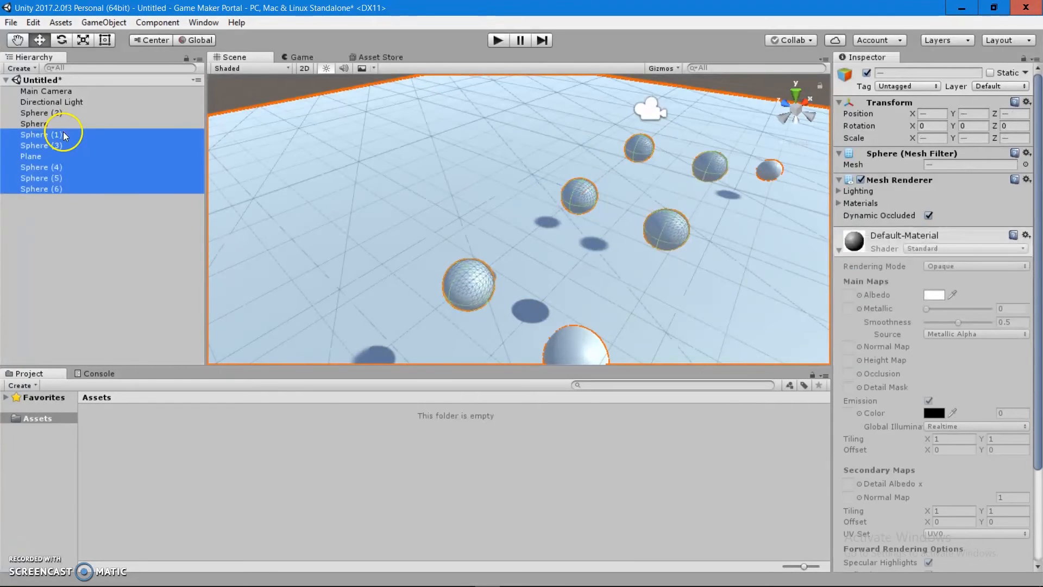
click(482, 283)
shift+click(581, 192)
shift+click(688, 153)
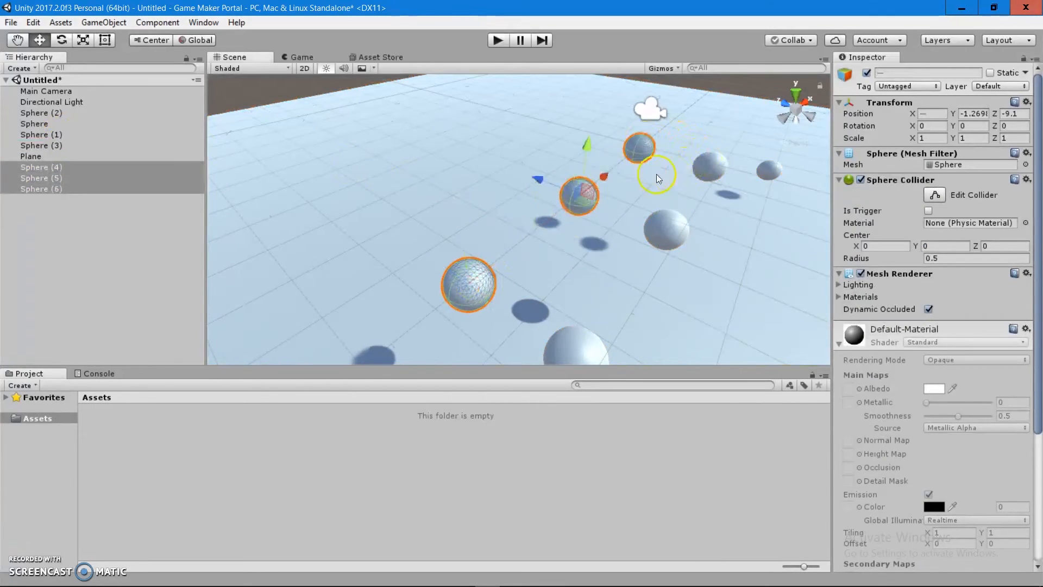
key(ctrl+d)
drag(546, 180, 448, 144)
Rotate the three newest sphere copies about -99.3° around Y and deselect them.
key(e)
drag(523, 190, 706, 167)
key(w)
right_drag(676, 182, 64, 125)
click(479, 156)
right_drag(608, 234, 801, 353)
right_drag(689, 208, 715, 150)
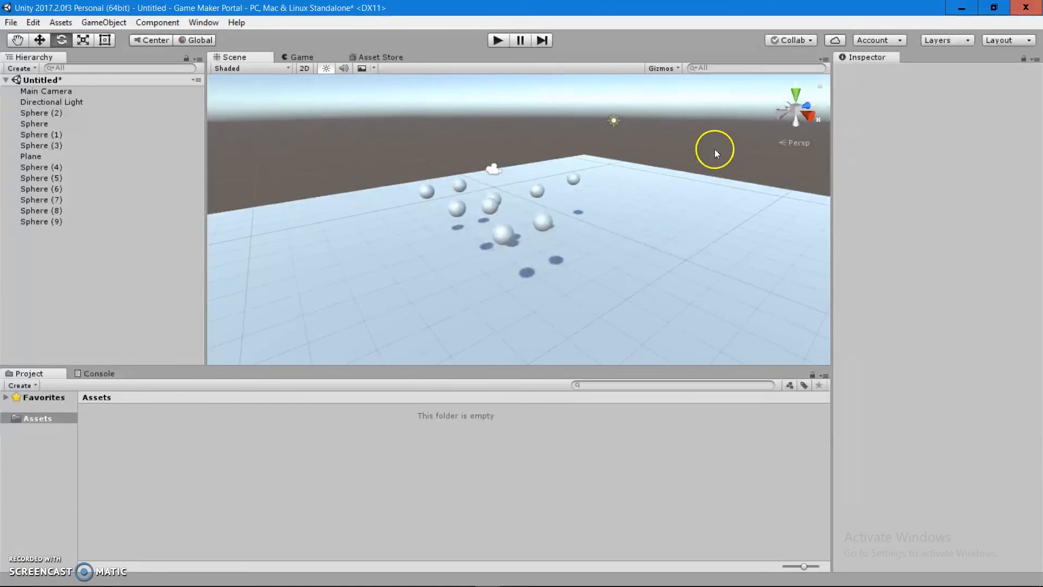
Select Sphere (9), collapse the Untitled scene's object list in the Hierarchy, and clear the selection.
click(42, 221)
click(6, 81)
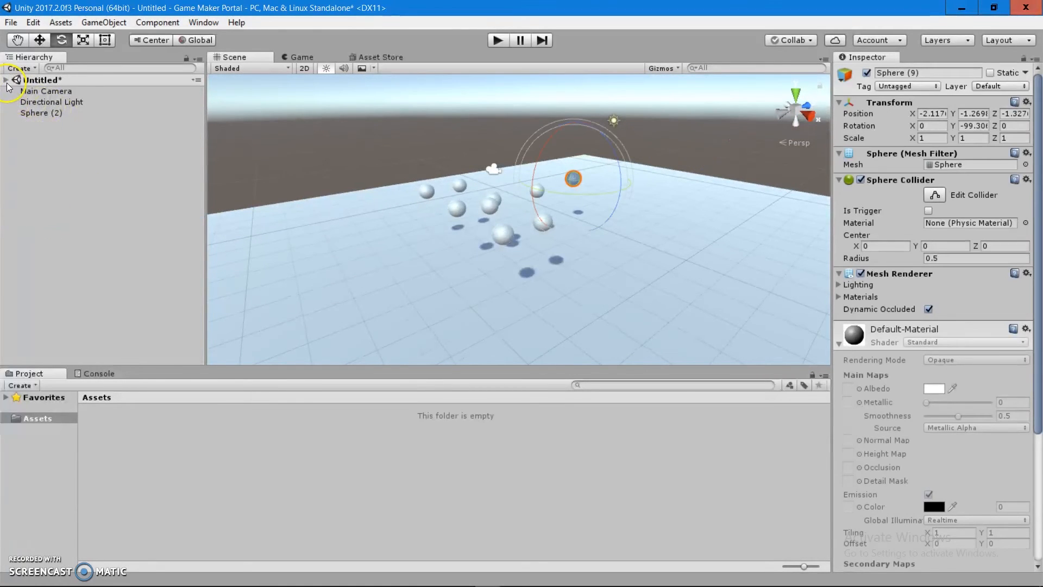
click(81, 141)
key(w)
right_drag(679, 290, 481, 113)
key(s)
Compare the Game view with the Scene view, then look at the Console and return to the Project panel.
click(293, 57)
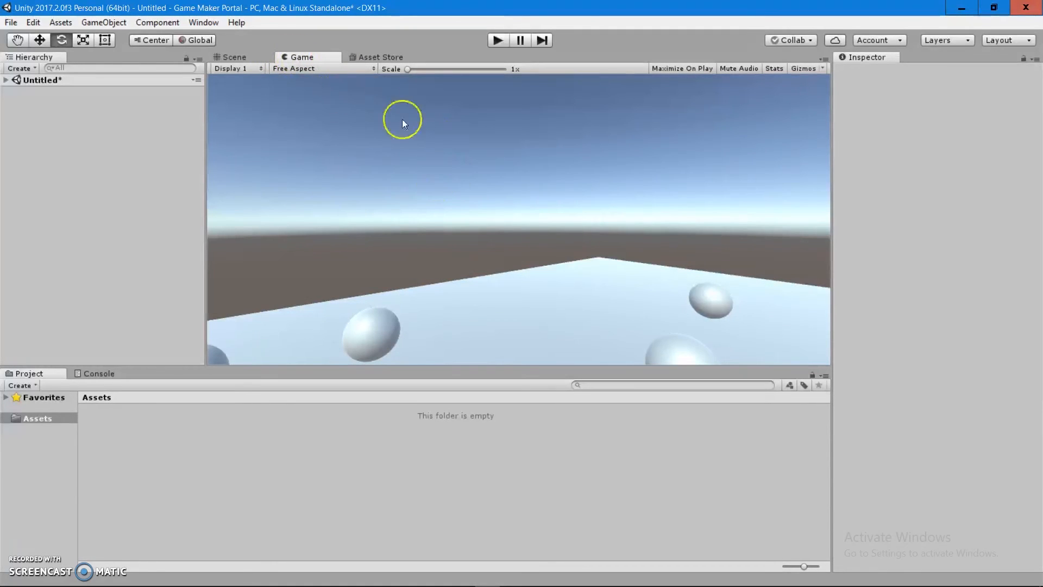
click(232, 57)
right_drag(320, 125, 496, 239)
key(s)
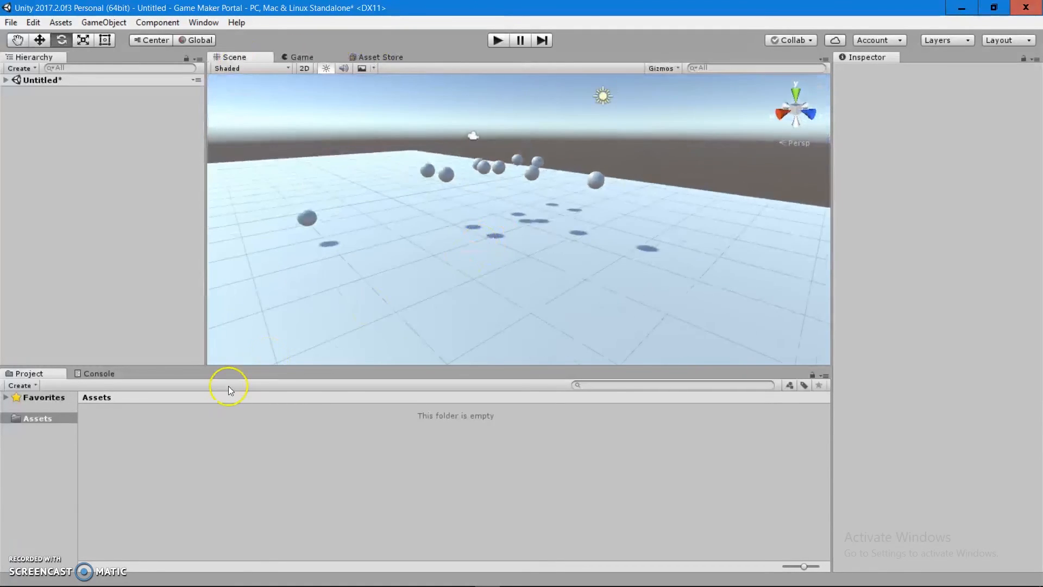
click(111, 373)
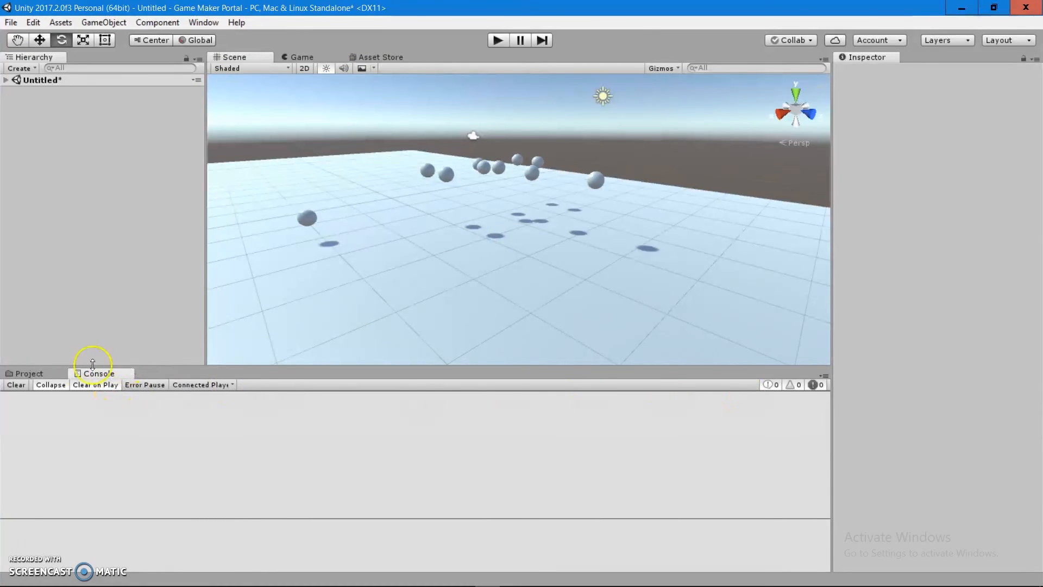
click(32, 374)
Look at the Game view again, then open the Asset Store and browse its front page.
click(302, 57)
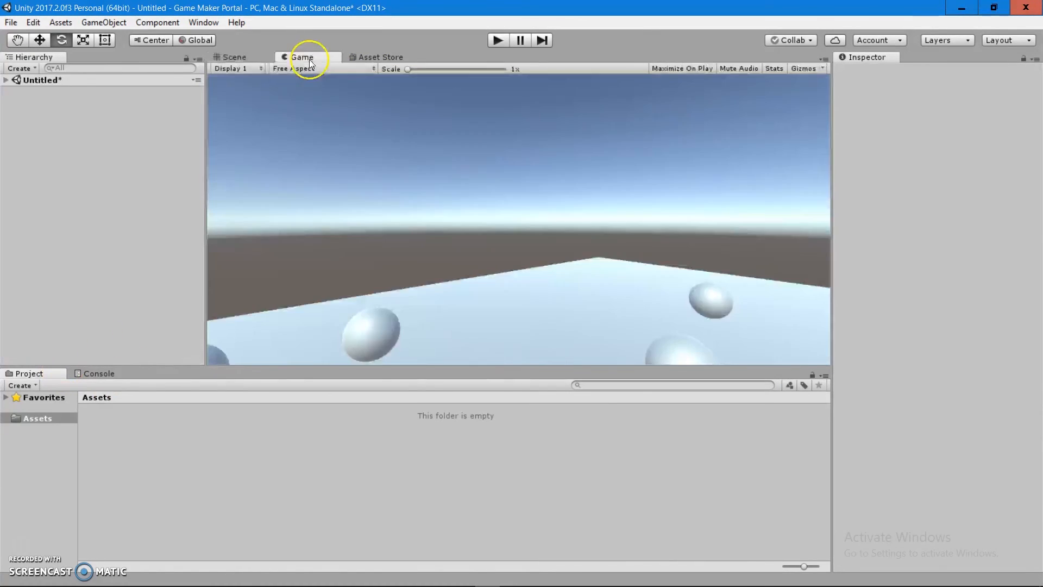
click(380, 58)
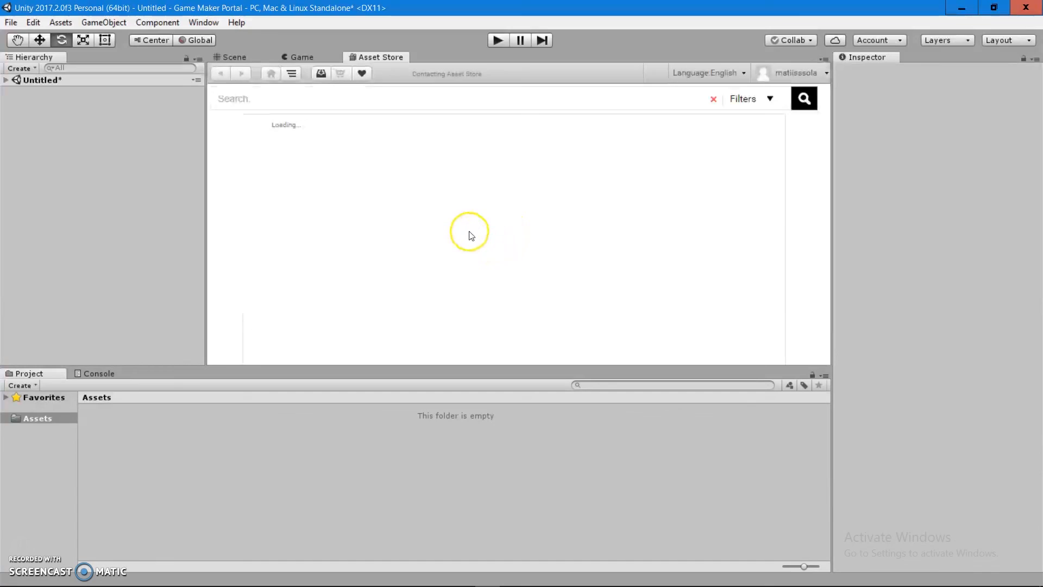
scroll(609, 266, down, 3)
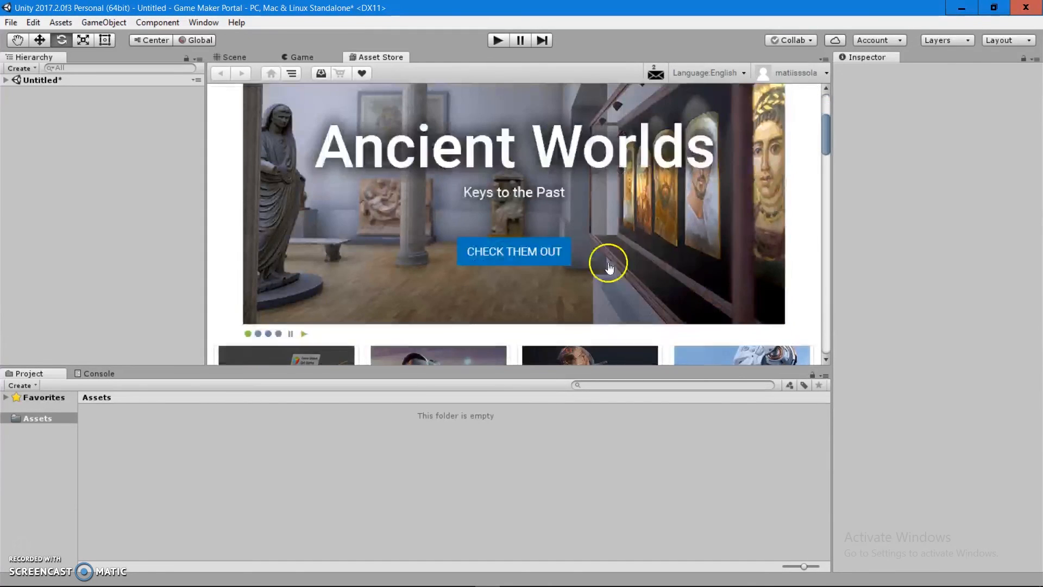
drag(826, 138, 823, 108)
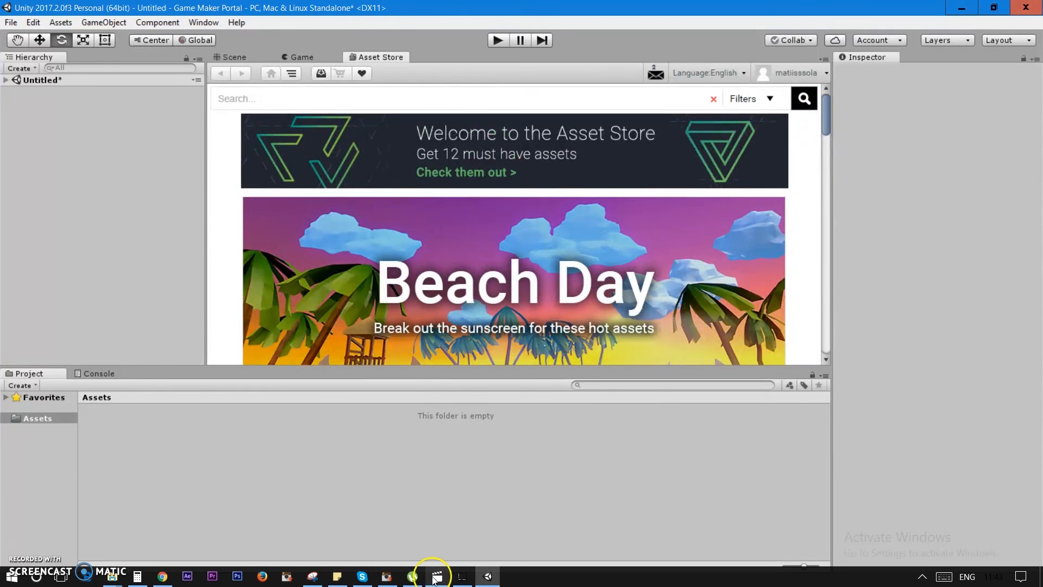